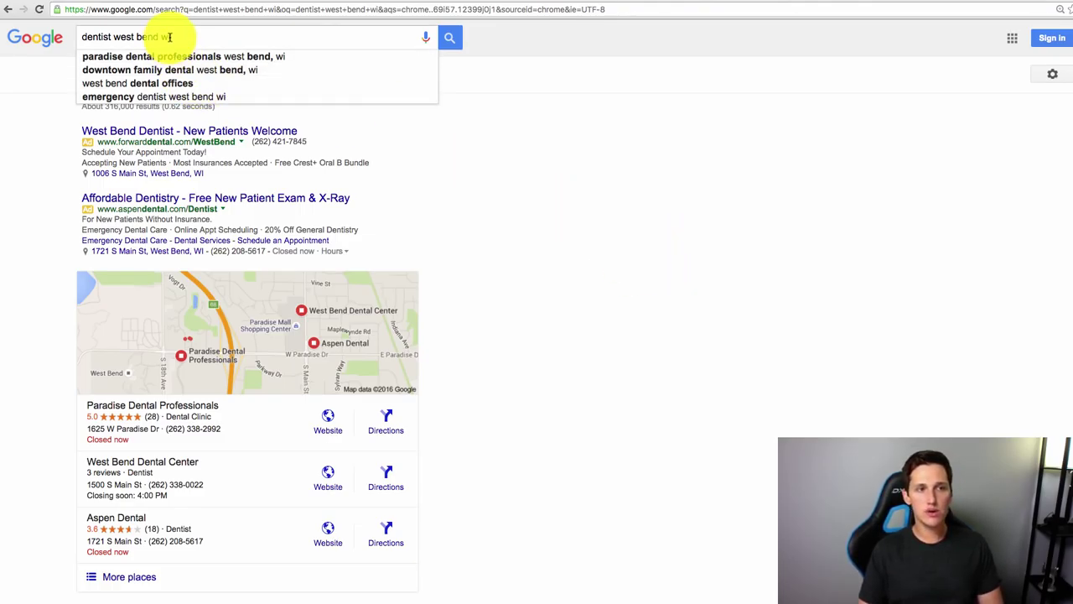
Search Google for "dentist west bend wi" and open the West Bend Dental Center website from the organic results.
left_click(448, 39)
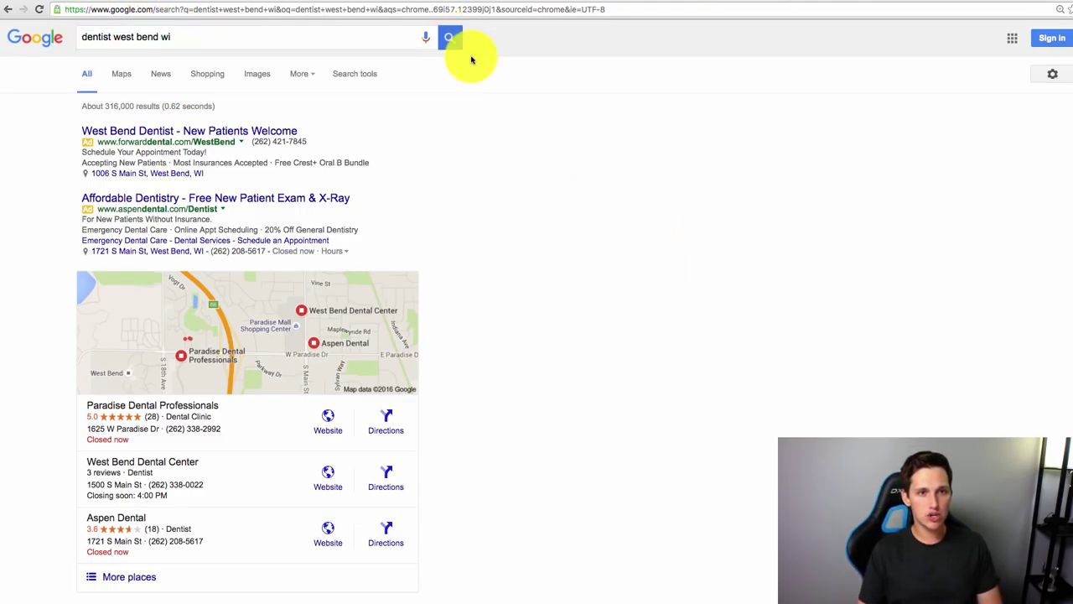
left_click(187, 36)
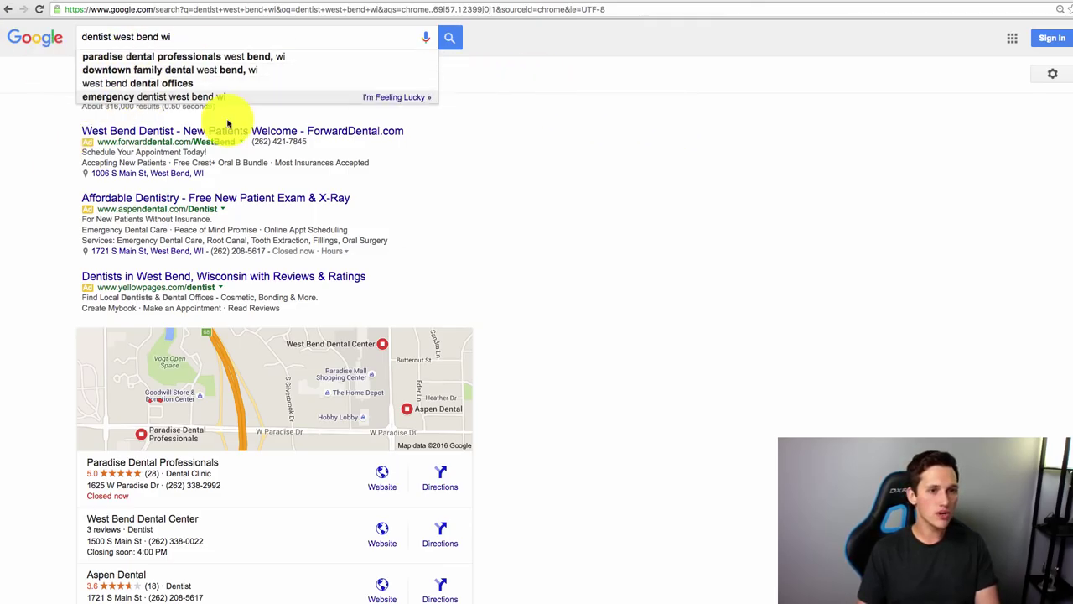
scroll(704, 321, "down", 2)
scroll(705, 321, "down", 5)
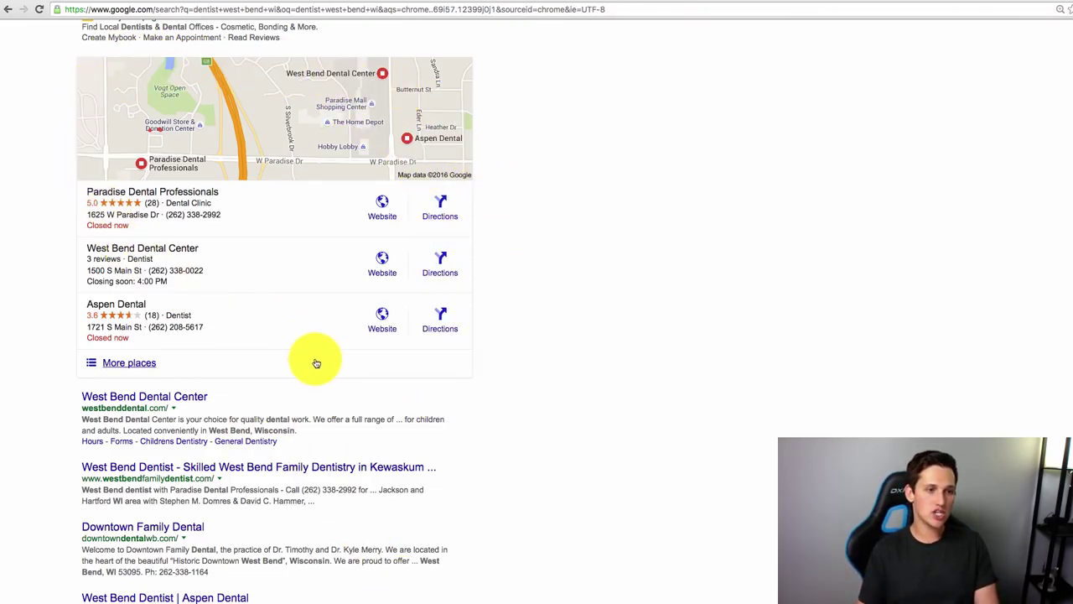
scroll(315, 363, "down", 4)
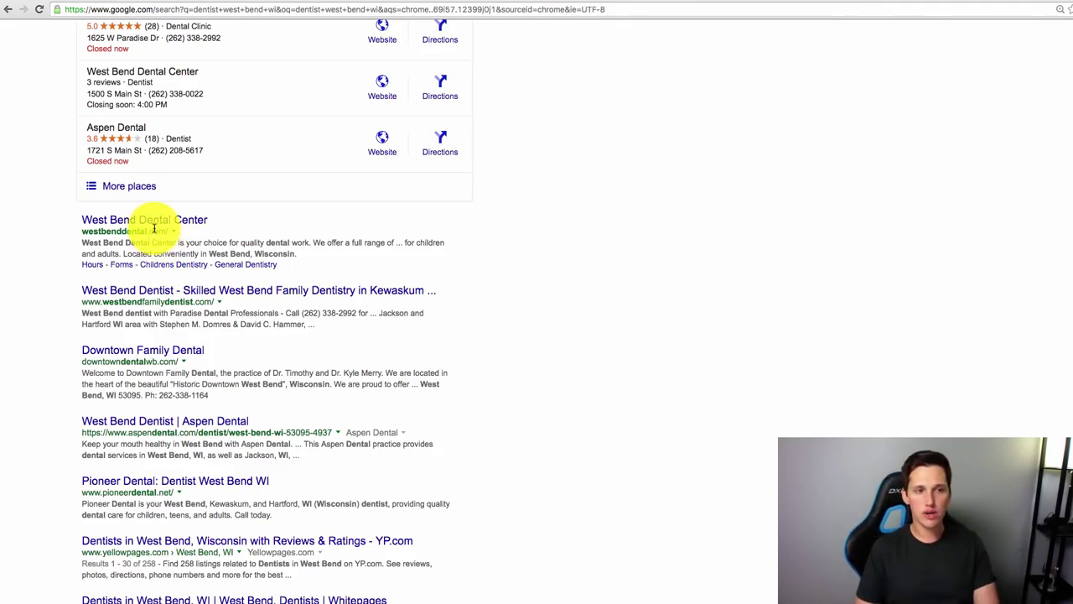
left_click(143, 223)
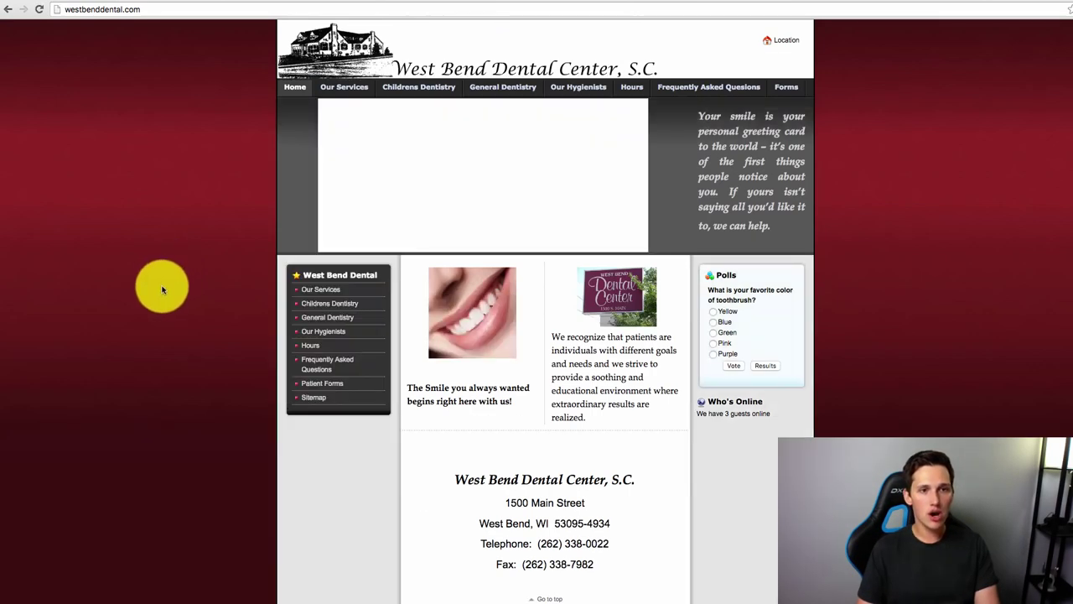
Take the westbenddental.com address to its Majestic Site Explorer report and examine the external backlinks, referring domains and Trust Flow.
left_click_drag(151, 10, 73, 9)
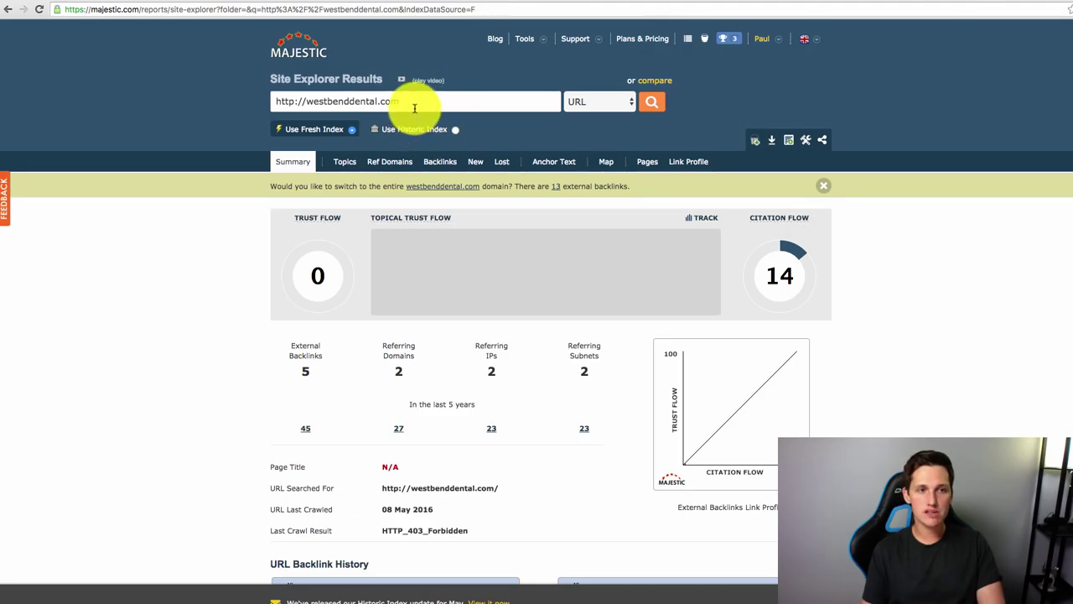
left_click_drag(415, 108, 227, 76)
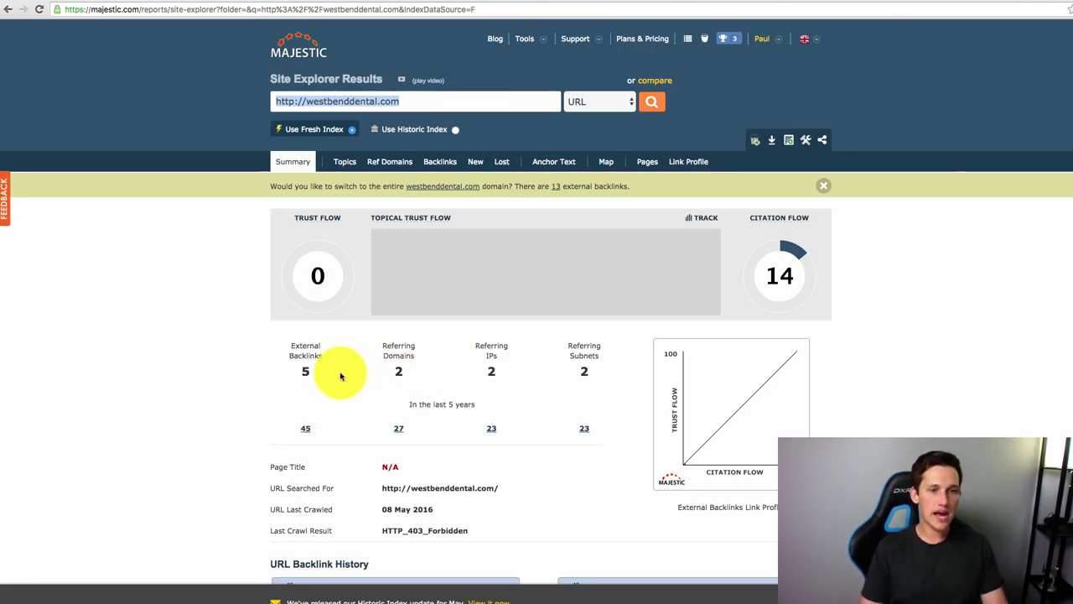
left_click_drag(287, 339, 339, 382)
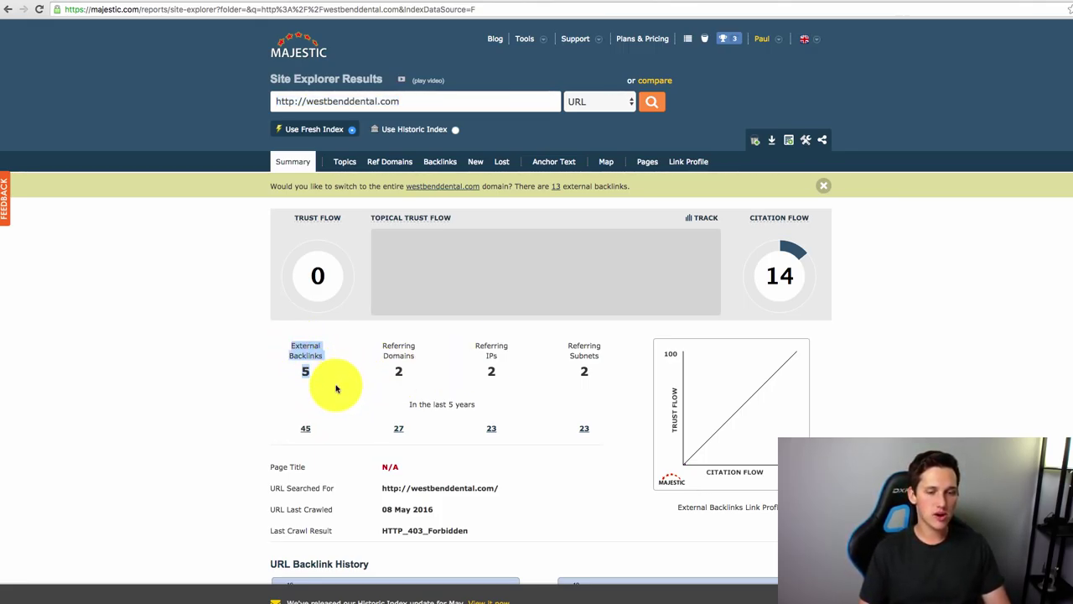
mouse_move(377, 342)
left_mouse_down()
mouse_move(434, 376)
mouse_move(421, 383)
left_mouse_up()
left_click_drag(347, 355, 296, 350)
left_click_drag(381, 344, 437, 375)
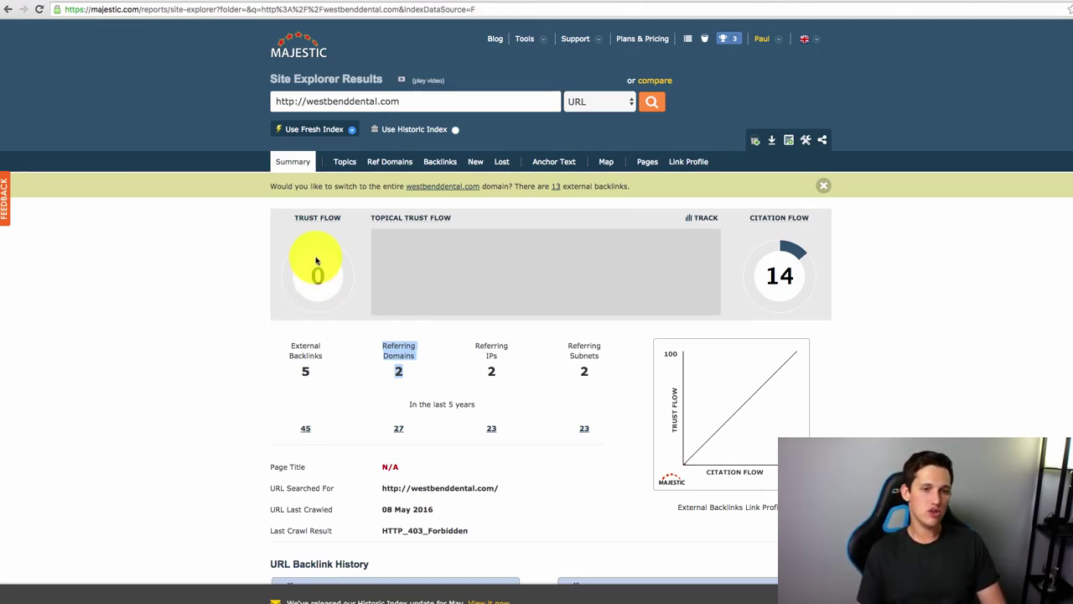
left_click(306, 101)
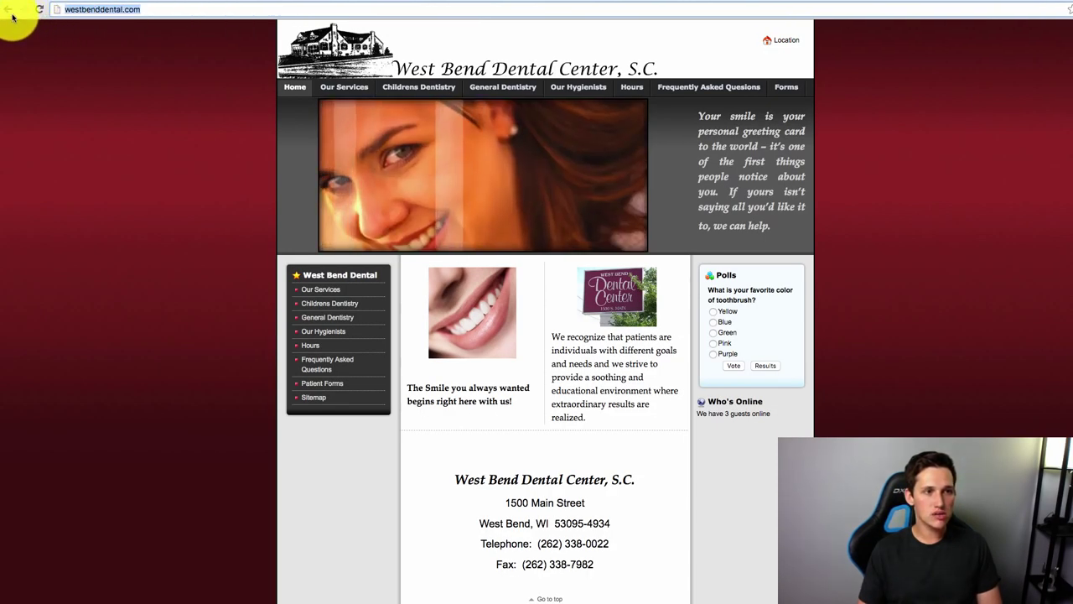
Return to the Google results, open the Paradise Dental Professionals website from the map listings and copy its address.
left_click(9, 11)
scroll(718, 424, "up", 5)
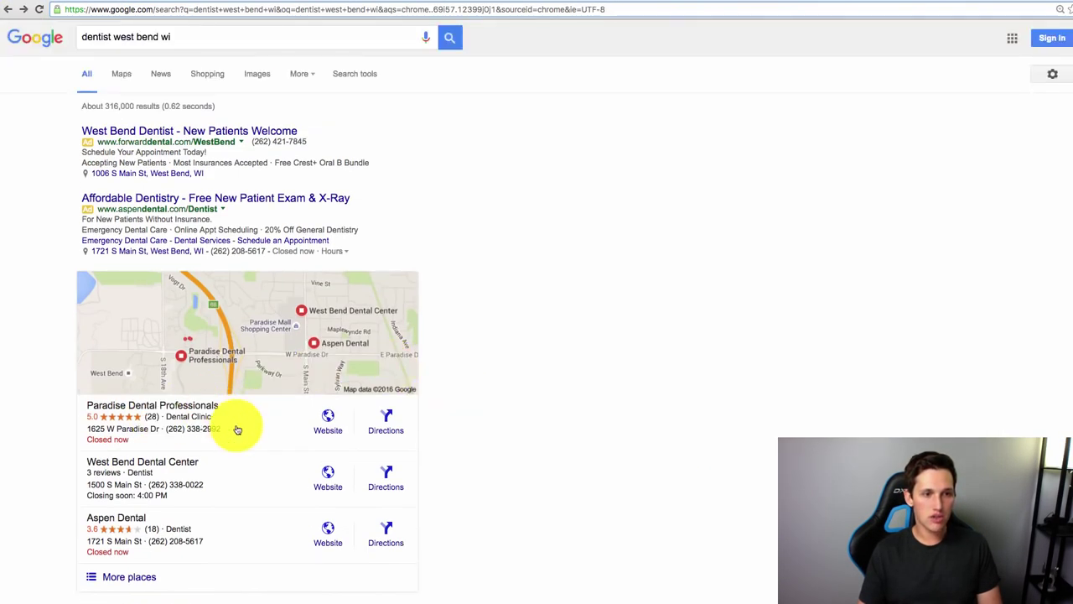
left_click(331, 426)
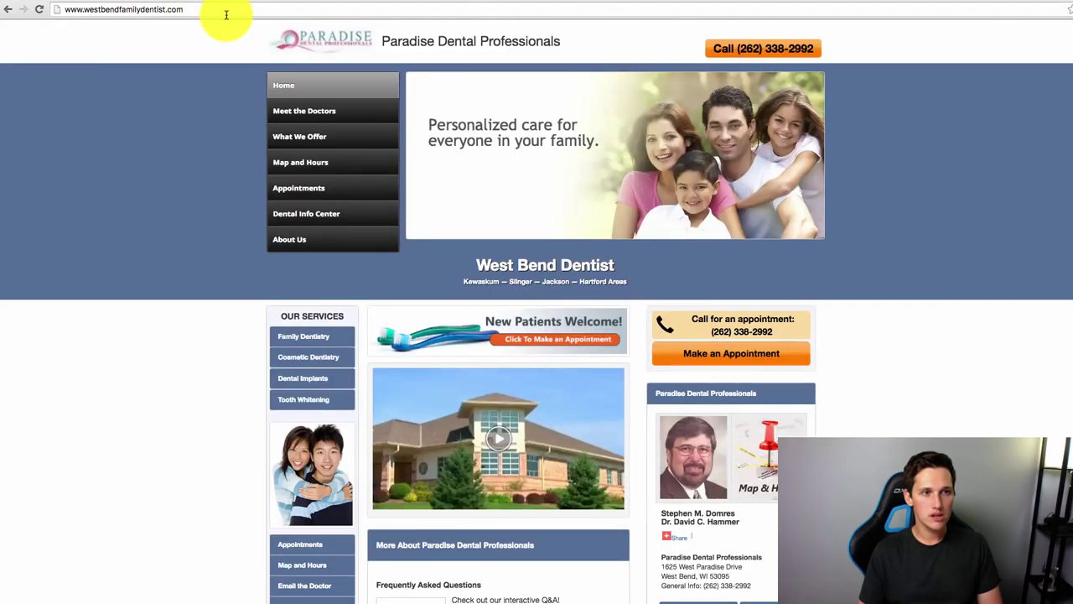
left_click(226, 15)
key("super+c")
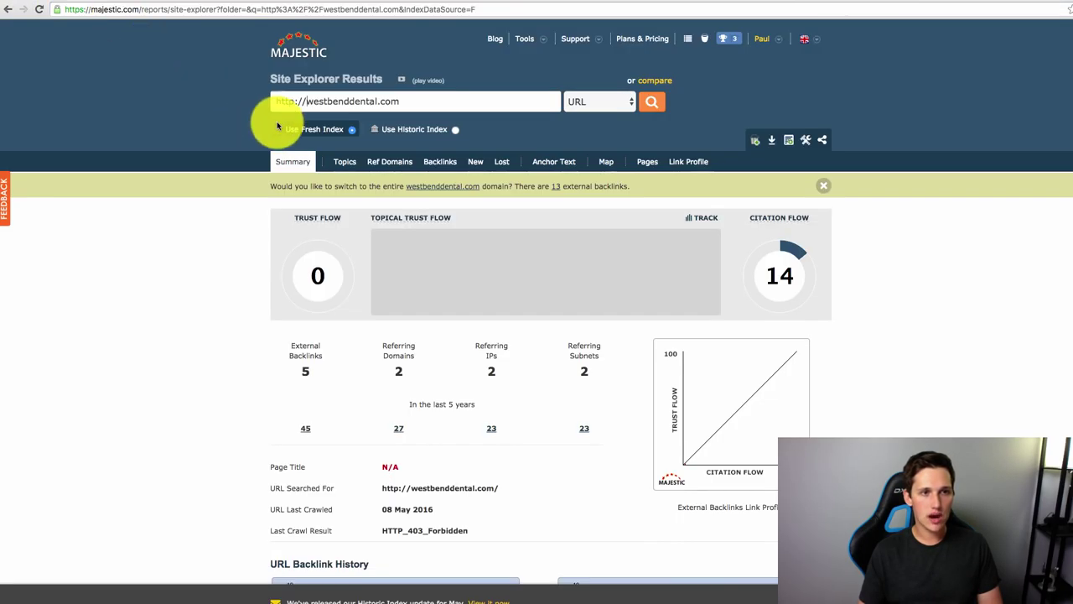
left_click(394, 99)
key("super+a")
key("super+v")
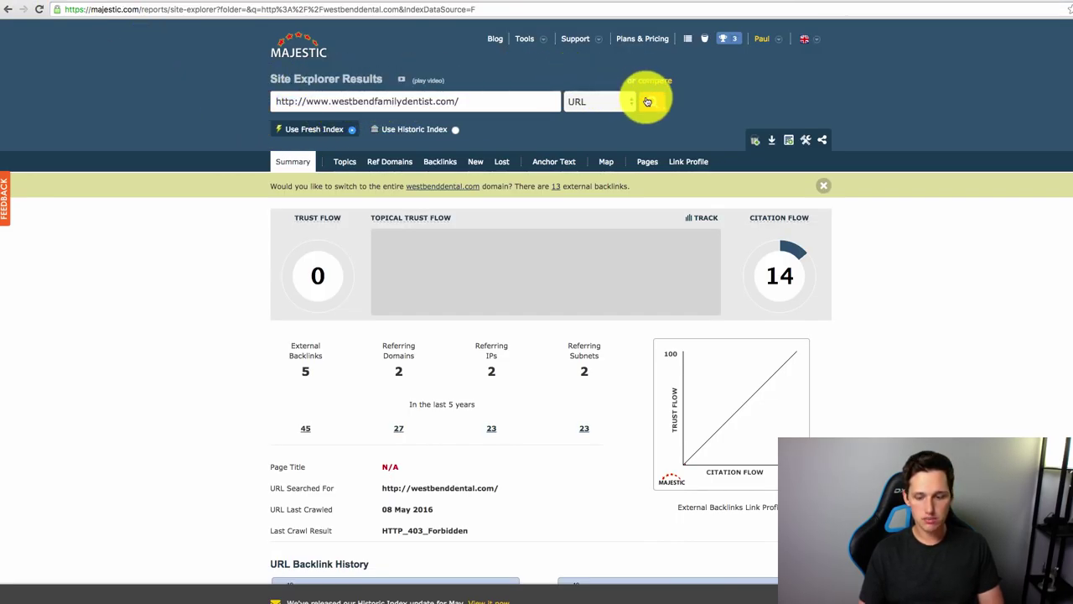
left_click(648, 101)
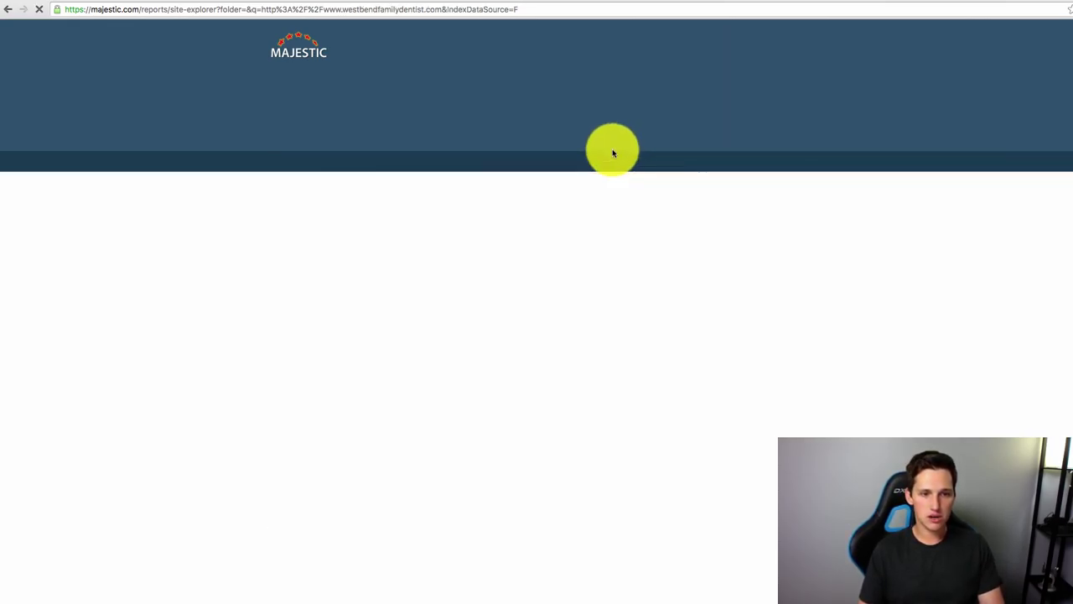
scroll(486, 277, "down", 1)
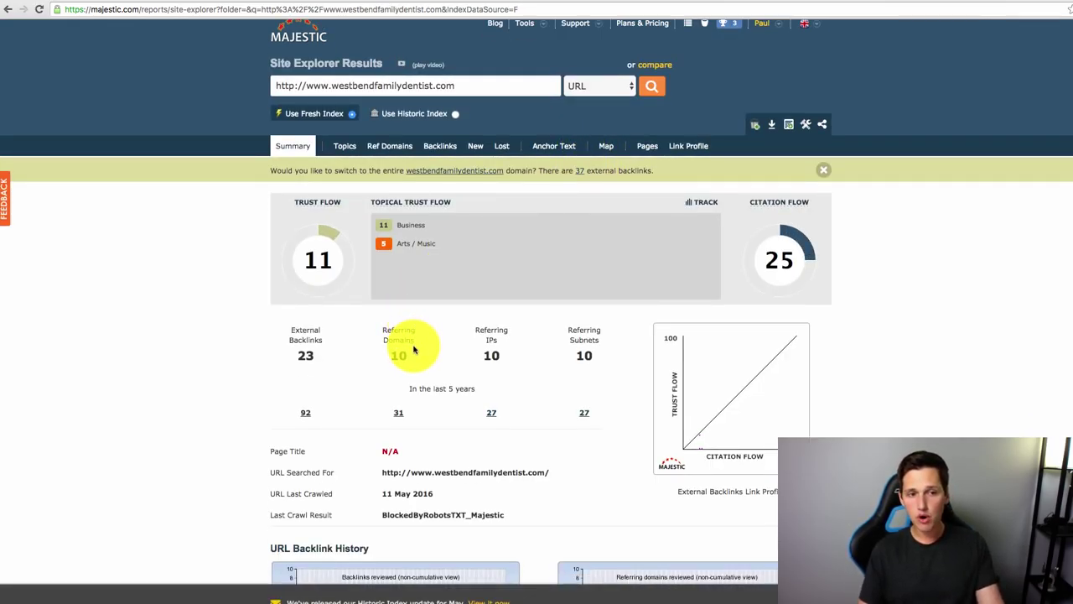
double_click(398, 354)
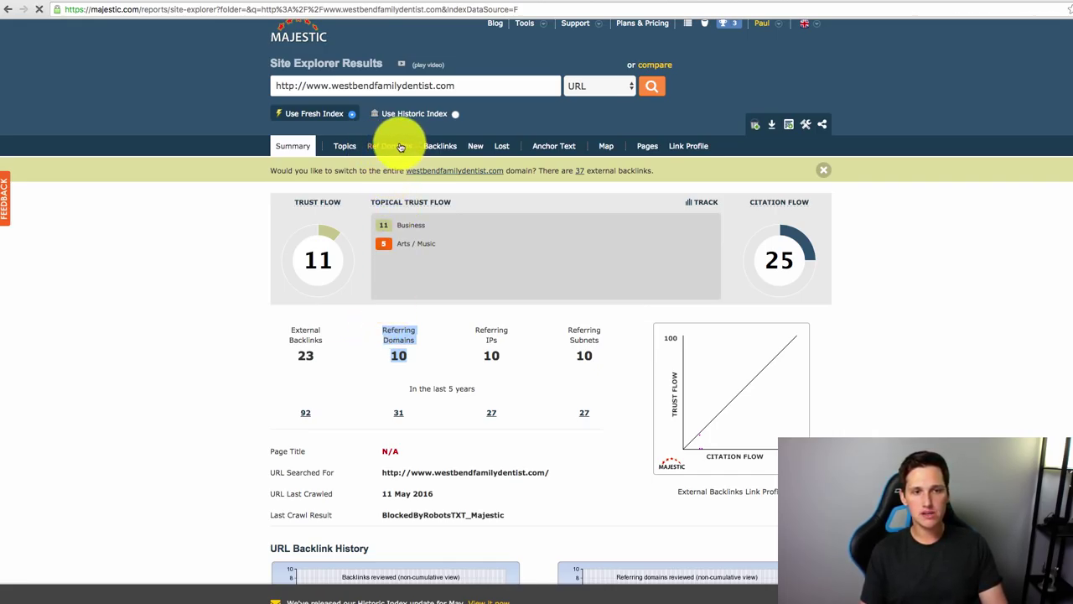
List the site's referring domains, visit dentist10.com from the list to inspect the directory page, and return to the list.
left_click(401, 147)
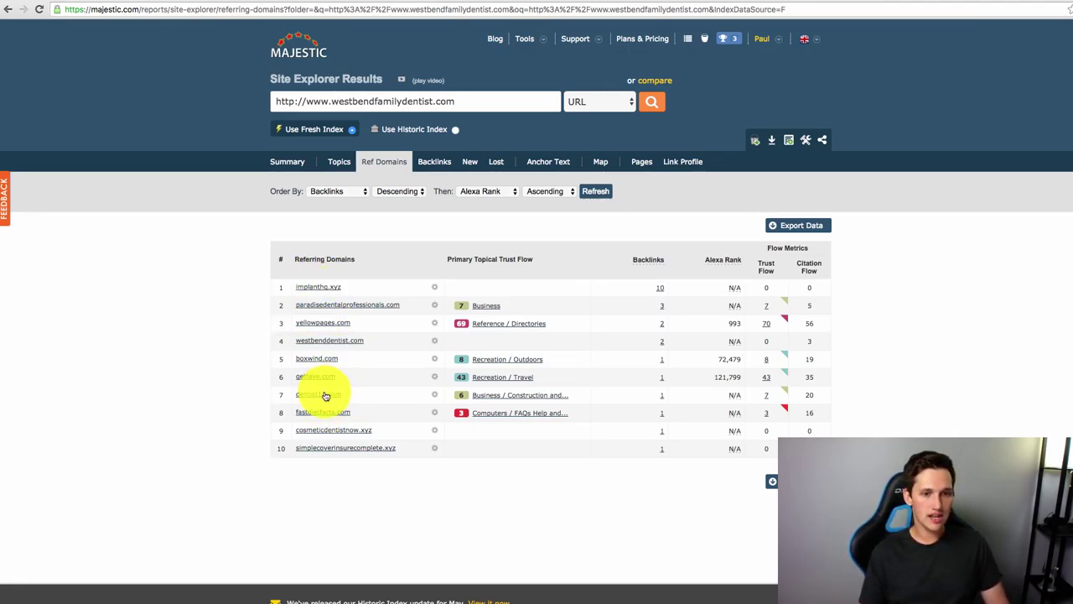
left_click(433, 430)
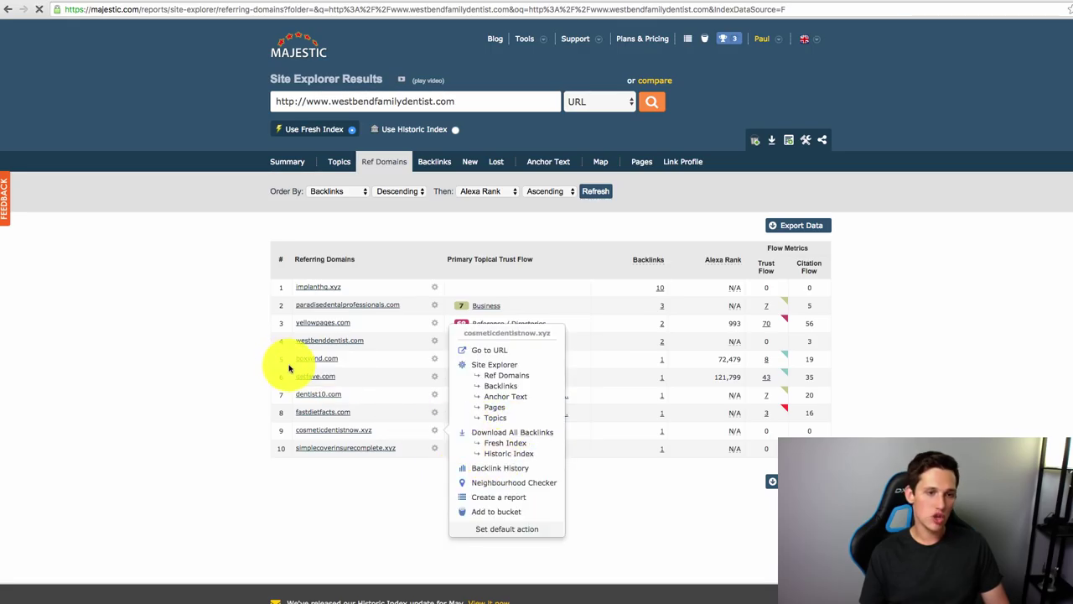
left_click(317, 393)
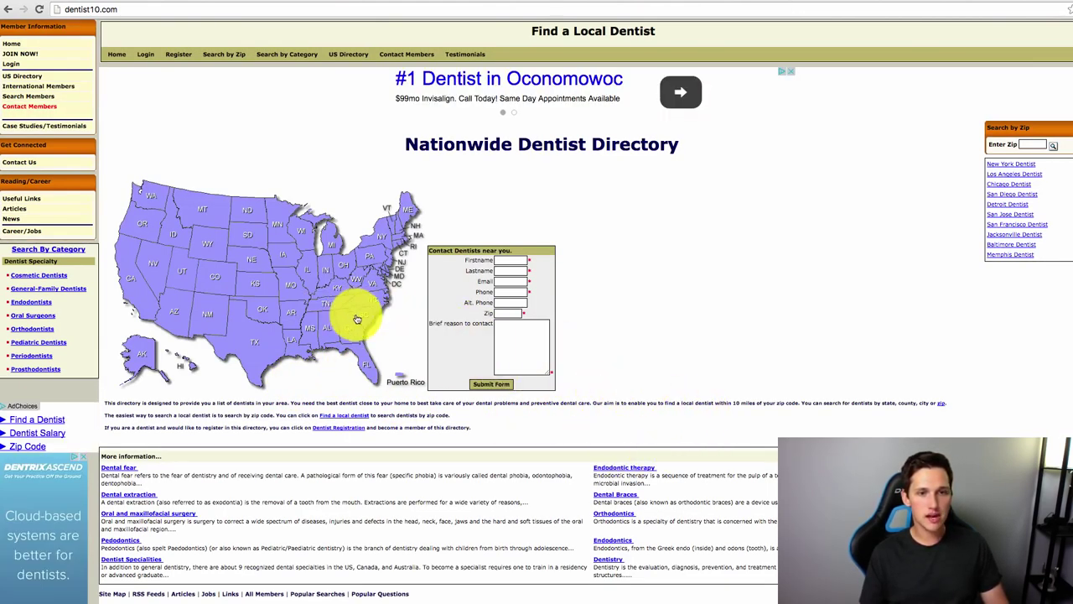
scroll(390, 311, "down", 3)
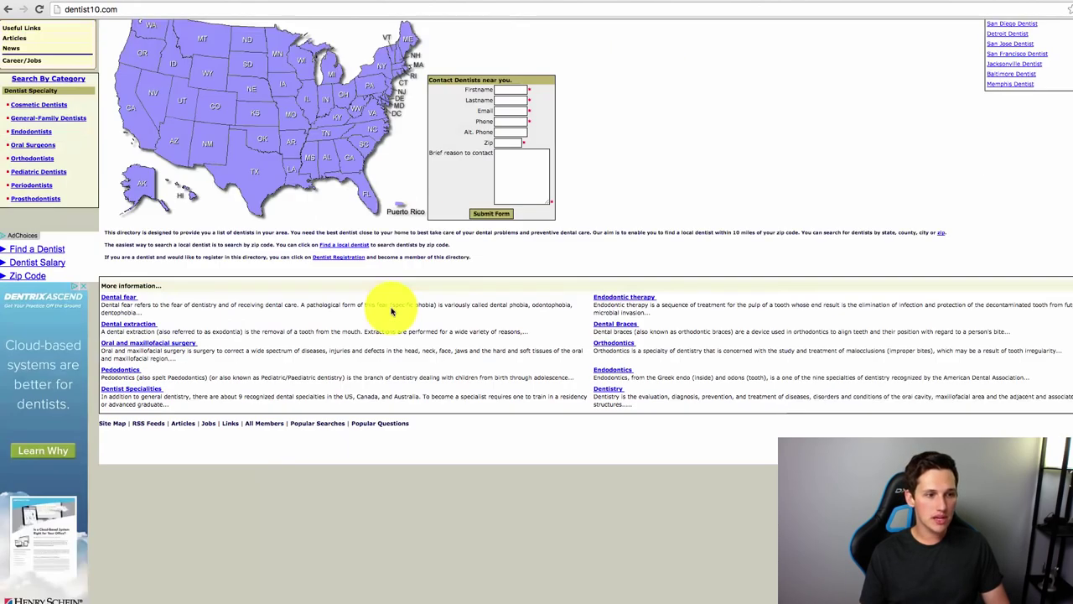
scroll(391, 311, "up", 1)
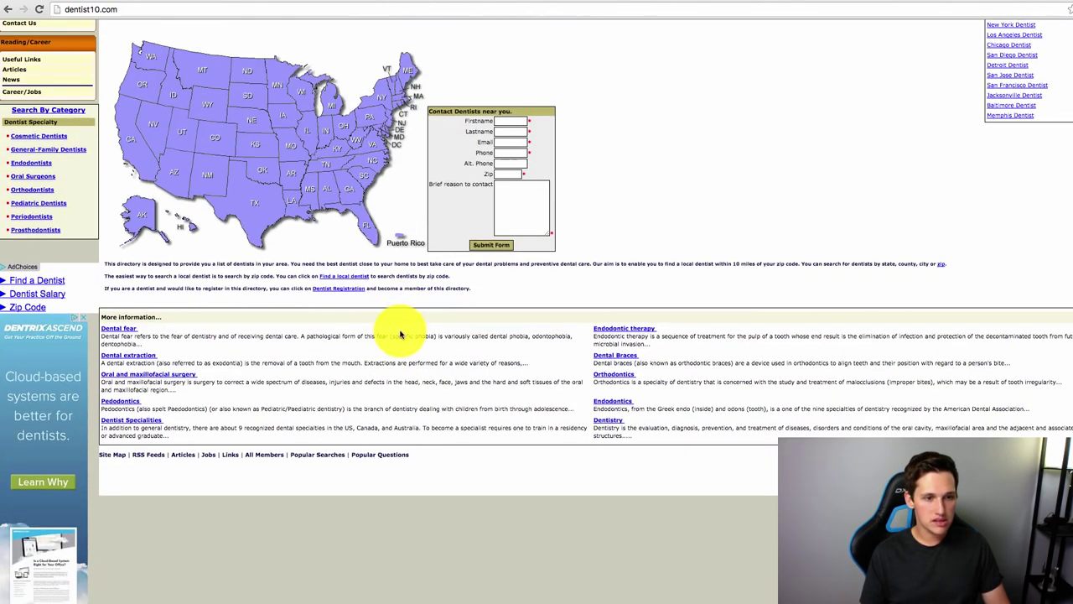
scroll(251, 469, "up", 3)
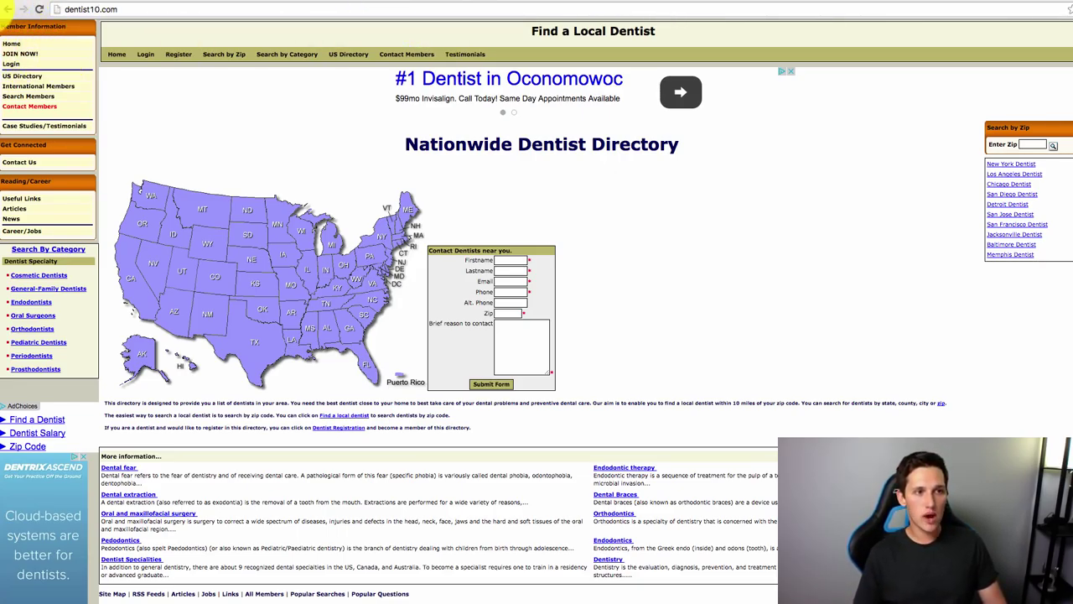
left_click(5, 10)
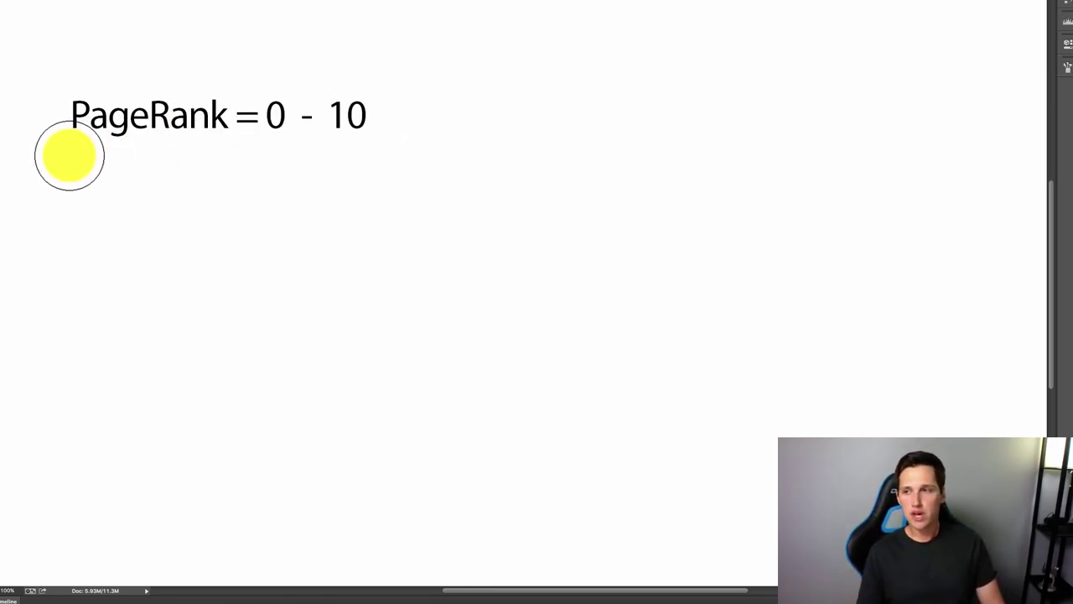
On the Photoshop canvas, erase the white cover to reveal Domain Authority = 0 - 100, Page Authority, Trust Flow, Citation Flow and Backlink Quality.
mouse_move(67, 158)
left_mouse_down()
mouse_move(79, 173)
mouse_move(168, 189)
mouse_move(536, 189)
left_mouse_up()
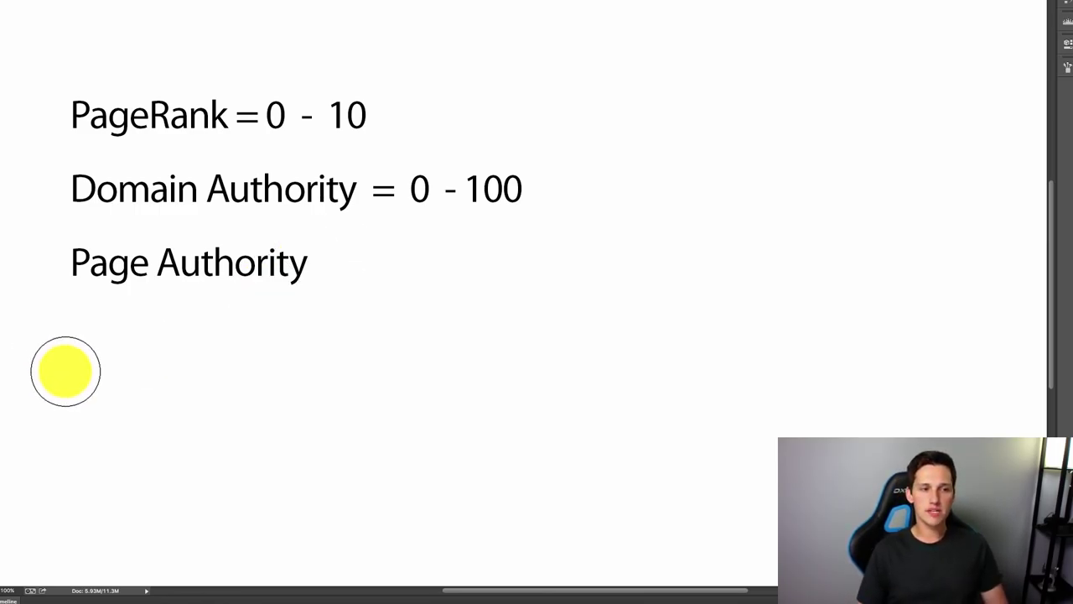
left_click_drag(64, 369, 232, 355)
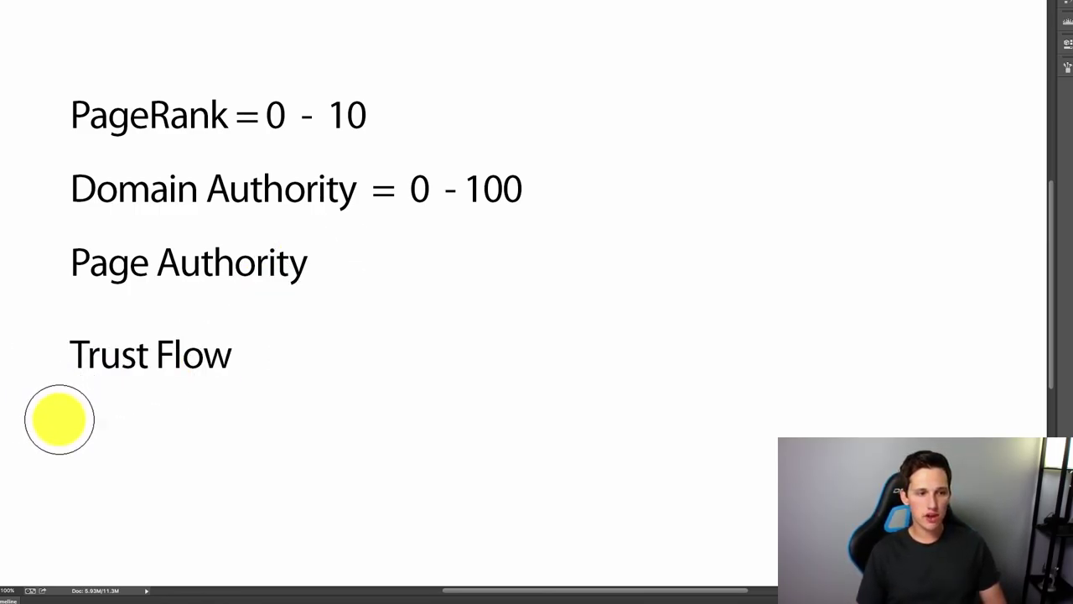
left_click_drag(60, 419, 284, 433)
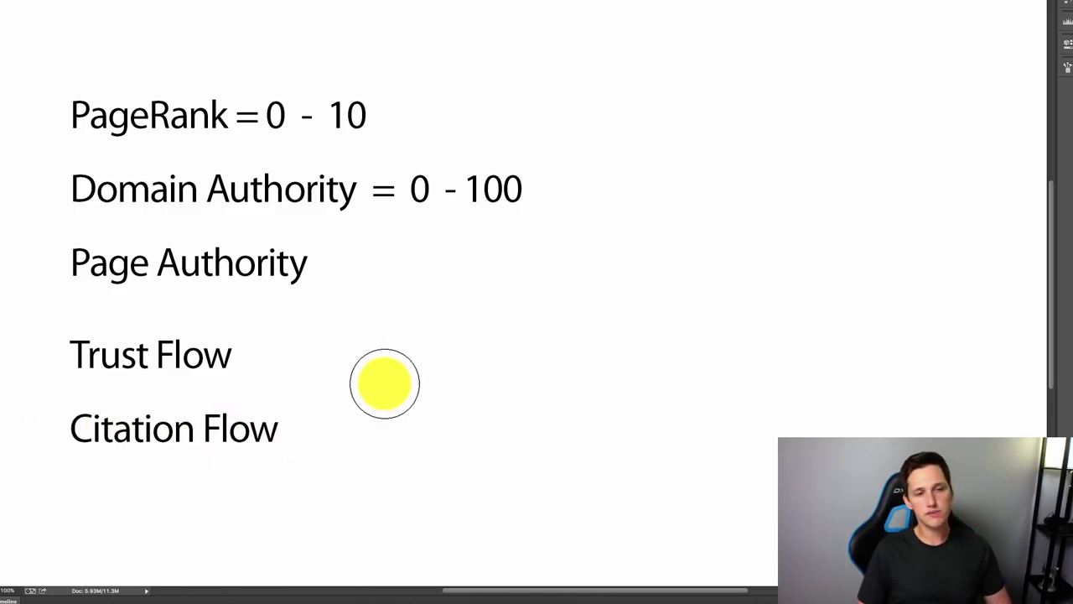
left_click_drag(387, 384, 640, 384)
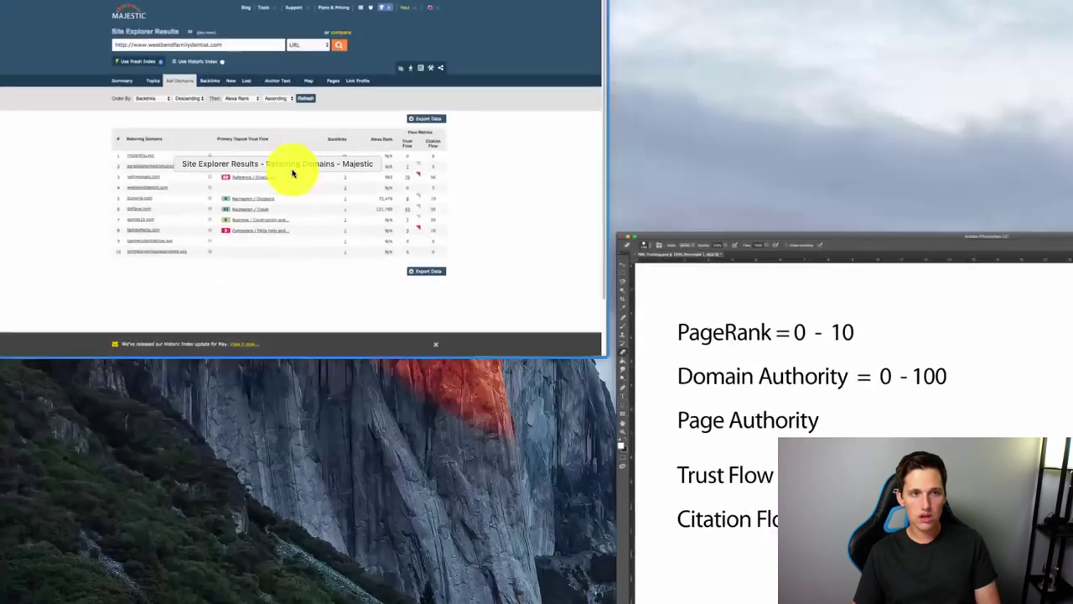
left_click(290, 167)
left_click(286, 164)
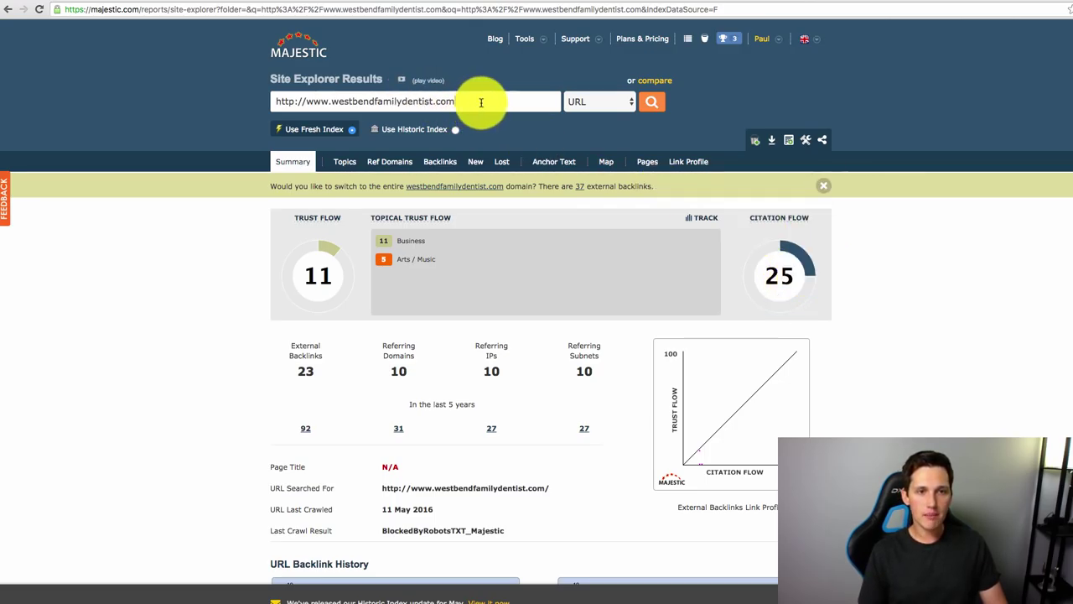
left_click_drag(481, 103, 262, 96)
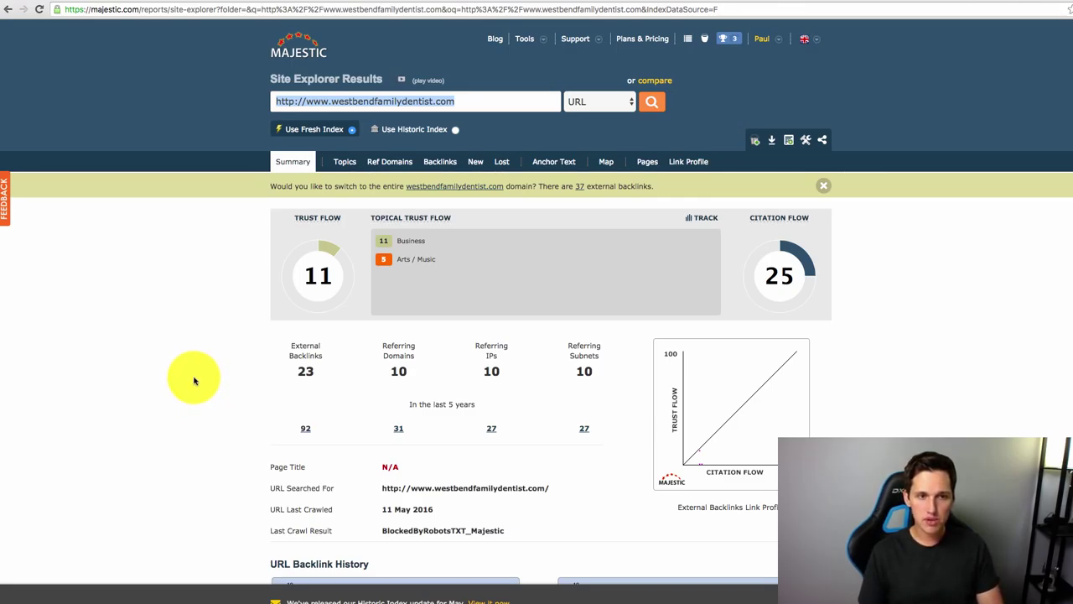
Switch to the Photoshop canvas and reveal the two example metric pairs, TF 20 / CF 24 and TF 9 / CF 24.
key("ctrl+Right")
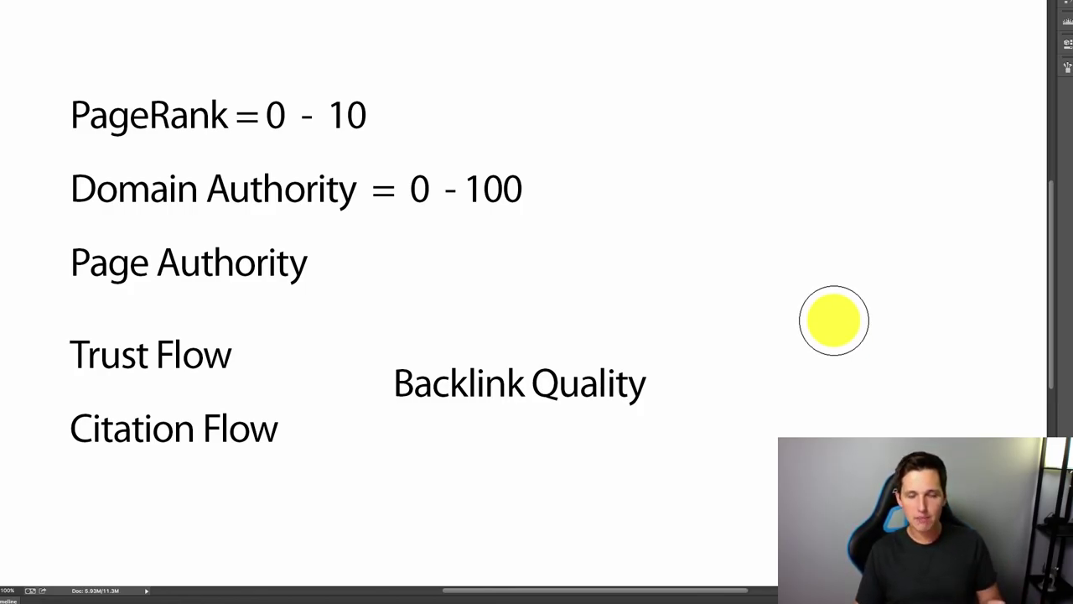
type("TF 20 CF 24")
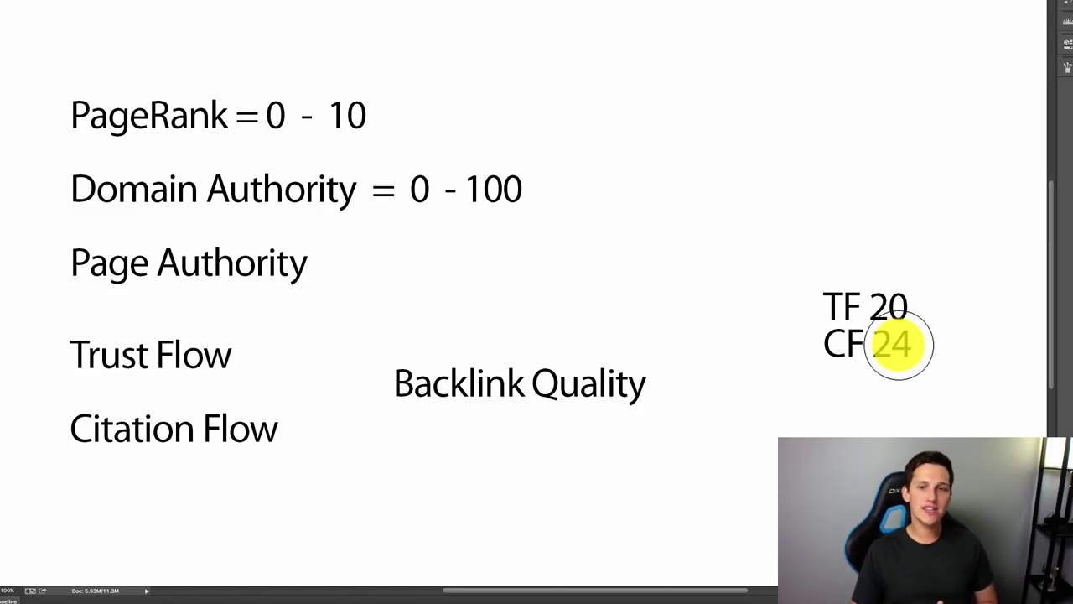
left_click_drag(856, 400, 826, 424)
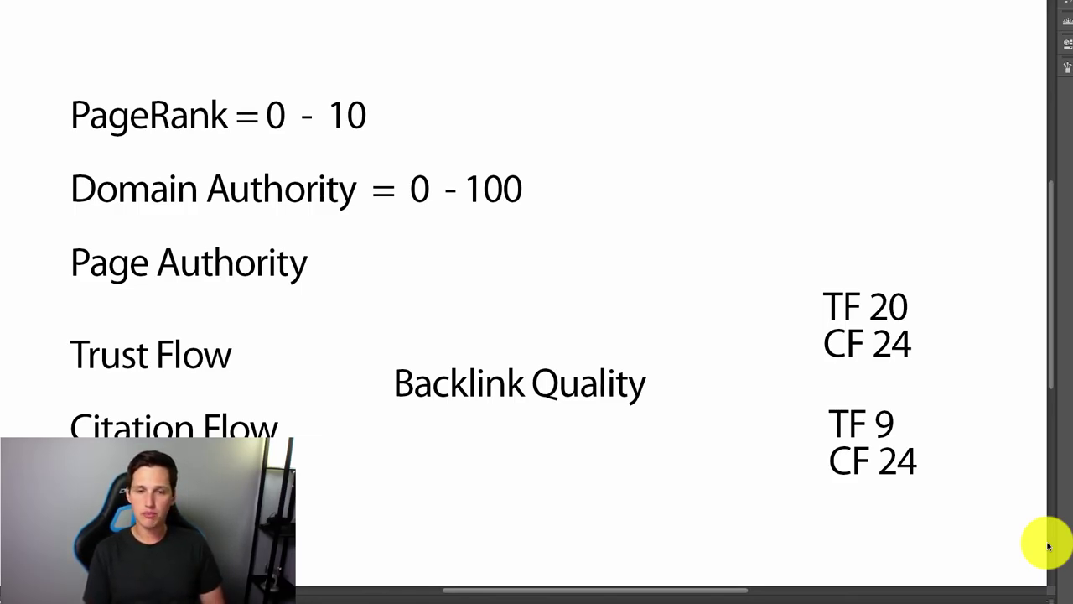
Switch to the Majestic summary and highlight the Referring Domains figure of westbendfamilydentist.com for review.
key("super+Tab")
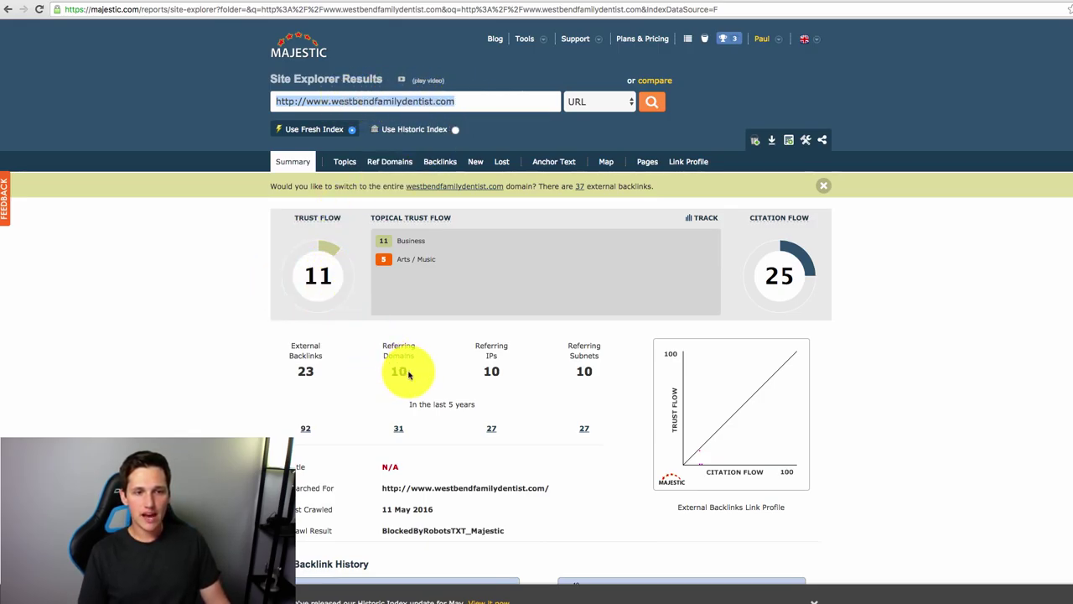
left_click_drag(408, 371, 374, 335)
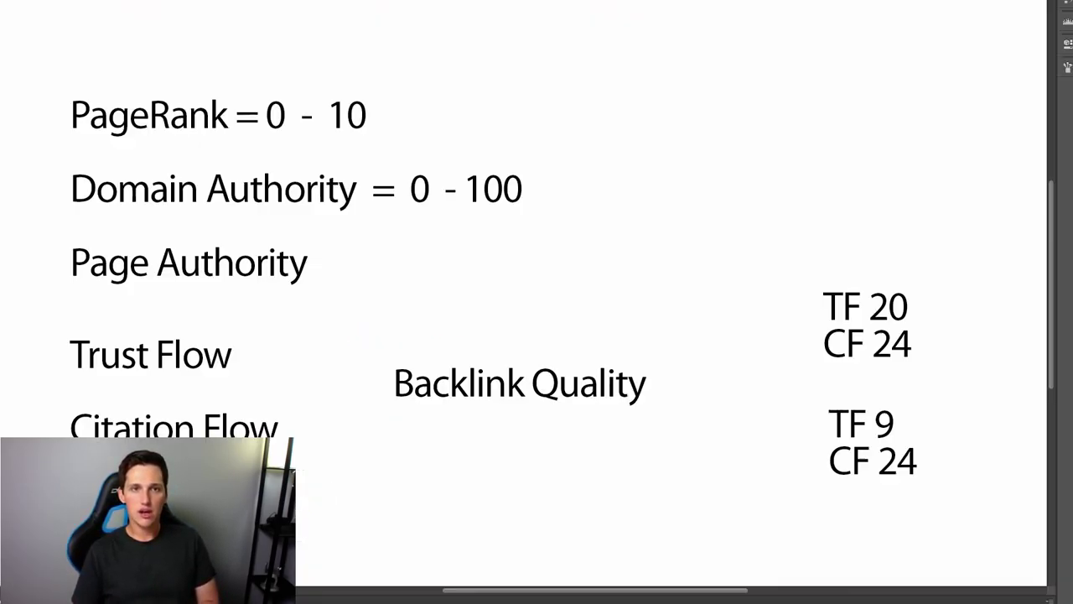
Add the text soccerpractice.com in the empty area above the metric pairs and shift it slightly toward the canvas's right edge.
left_click(688, 148)
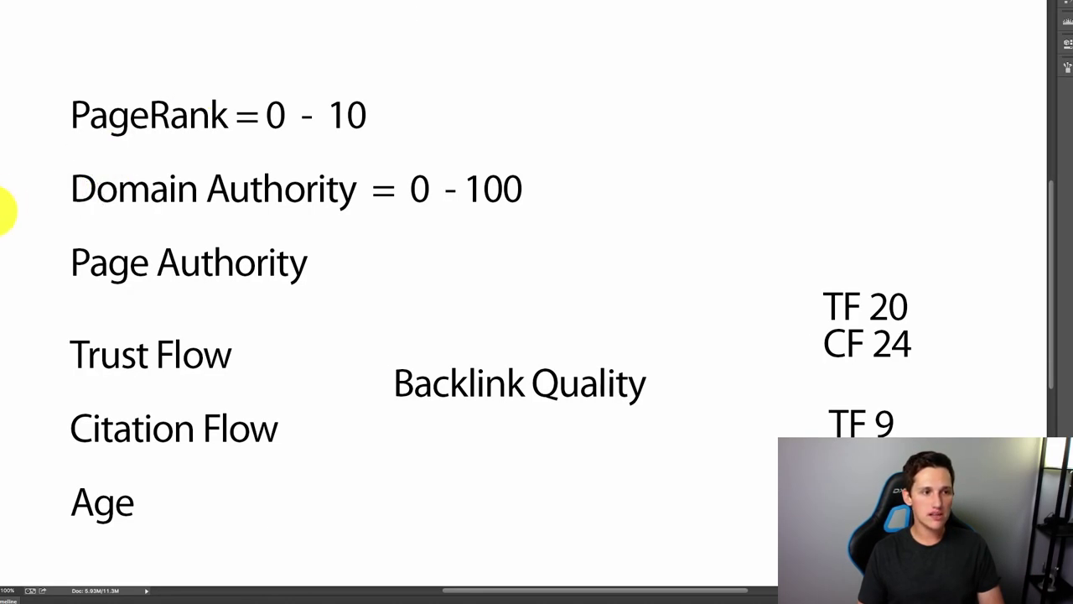
left_click(609, 42)
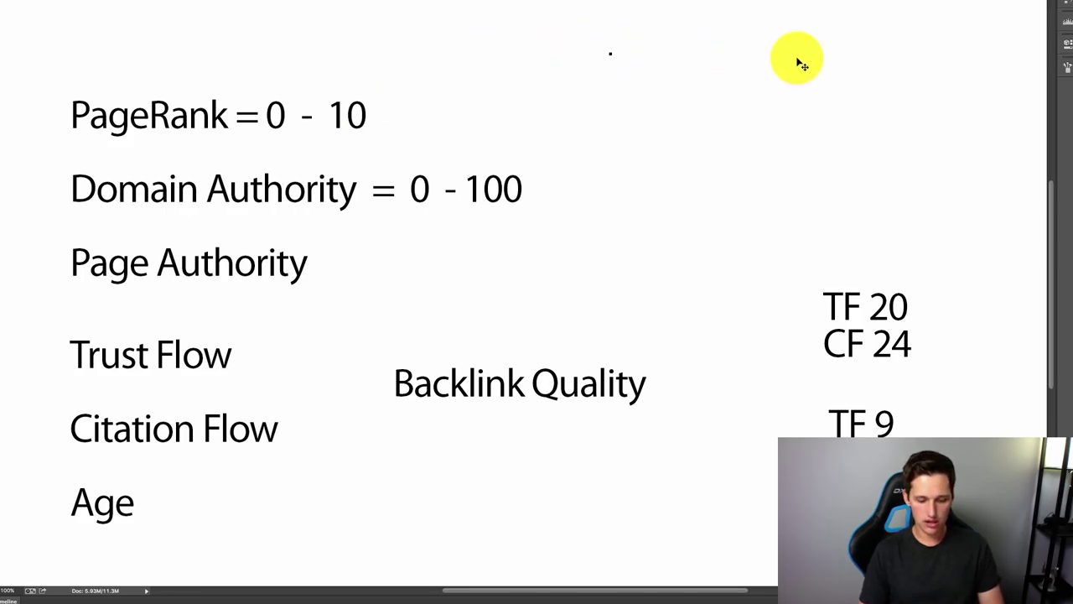
type("SOCcer.com")
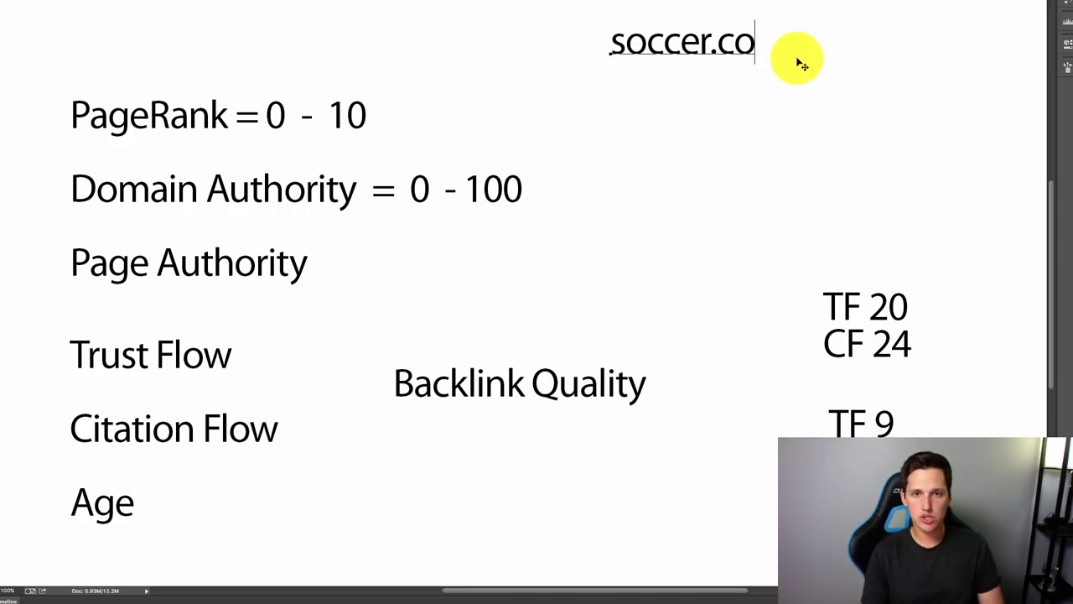
key("BackSpace")
key("BackSpace")
key("BackSpace")
type("practice.com")
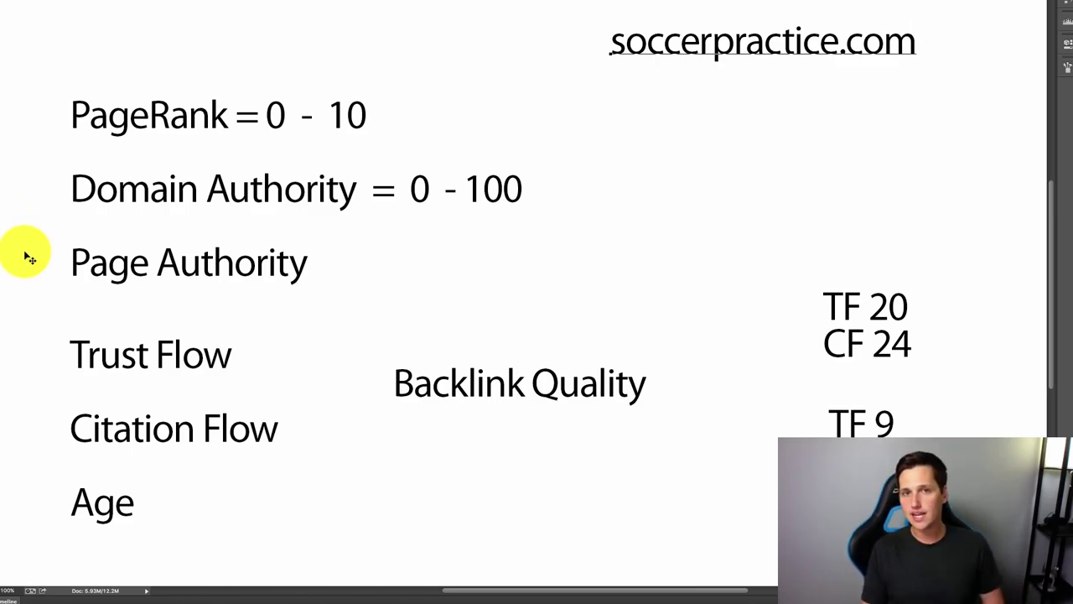
left_click_drag(922, 31, 958, 61)
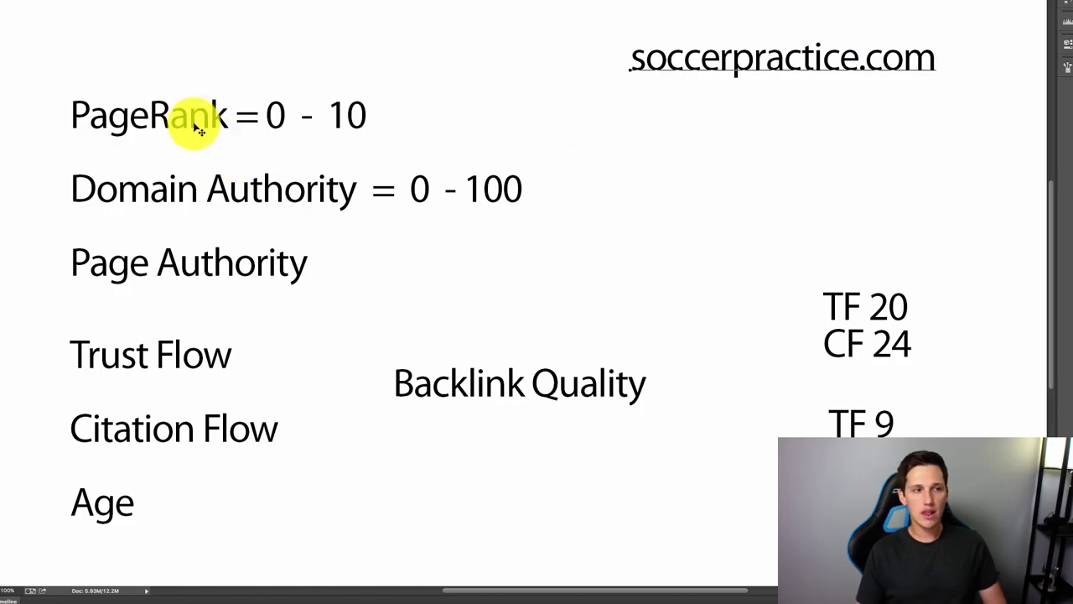
Commit the soccerpractice.com text and brush a dark blue rectangular page outline beneath it.
left_click(1, 7)
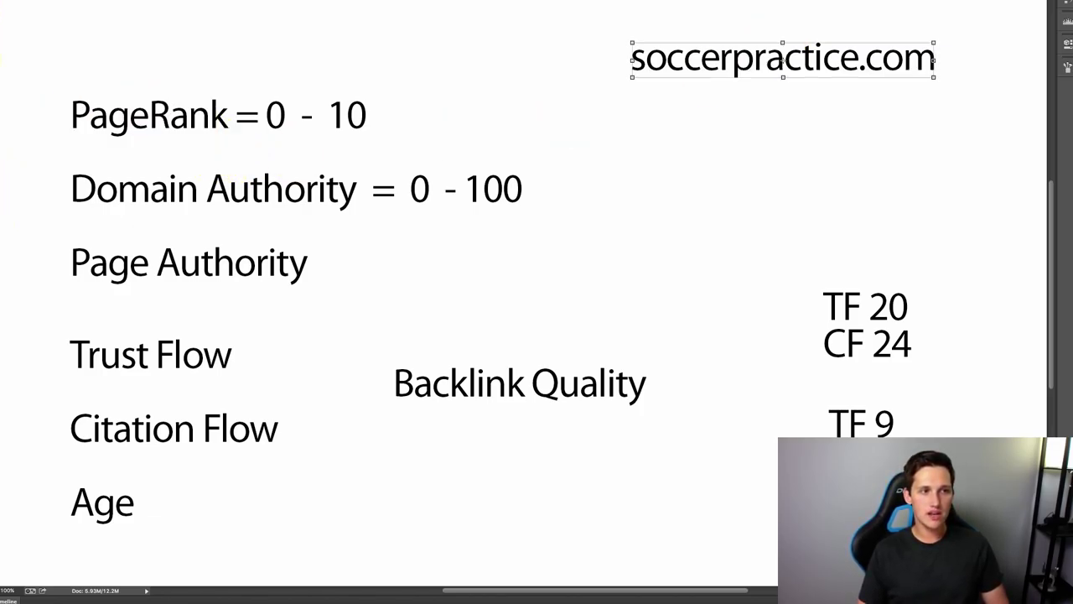
key("b")
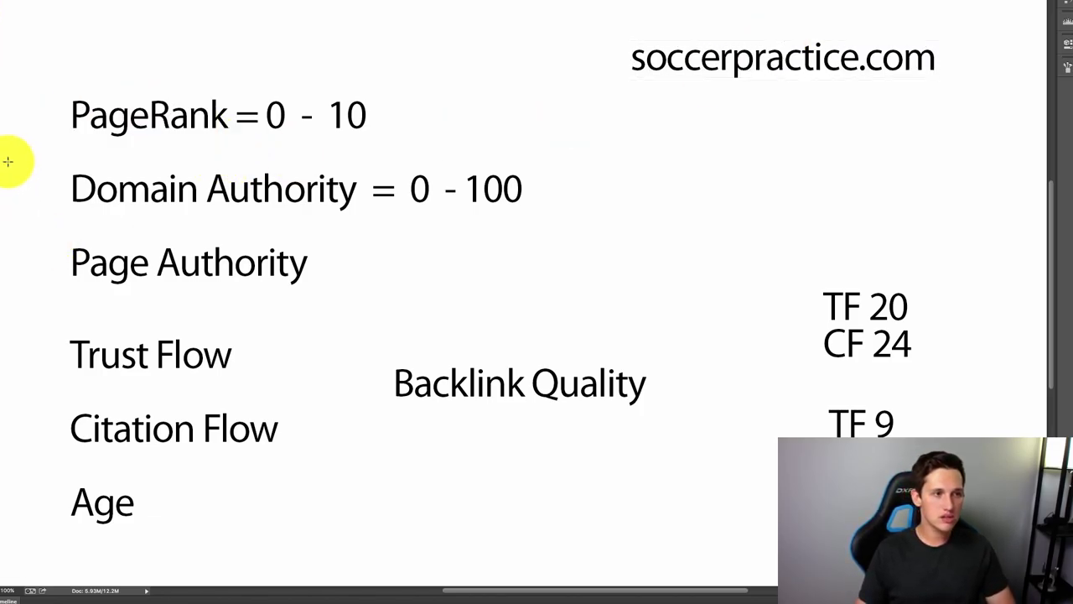
mouse_move(644, 109)
left_mouse_down()
mouse_move(796, 92)
mouse_move(640, 108)
left_mouse_up()
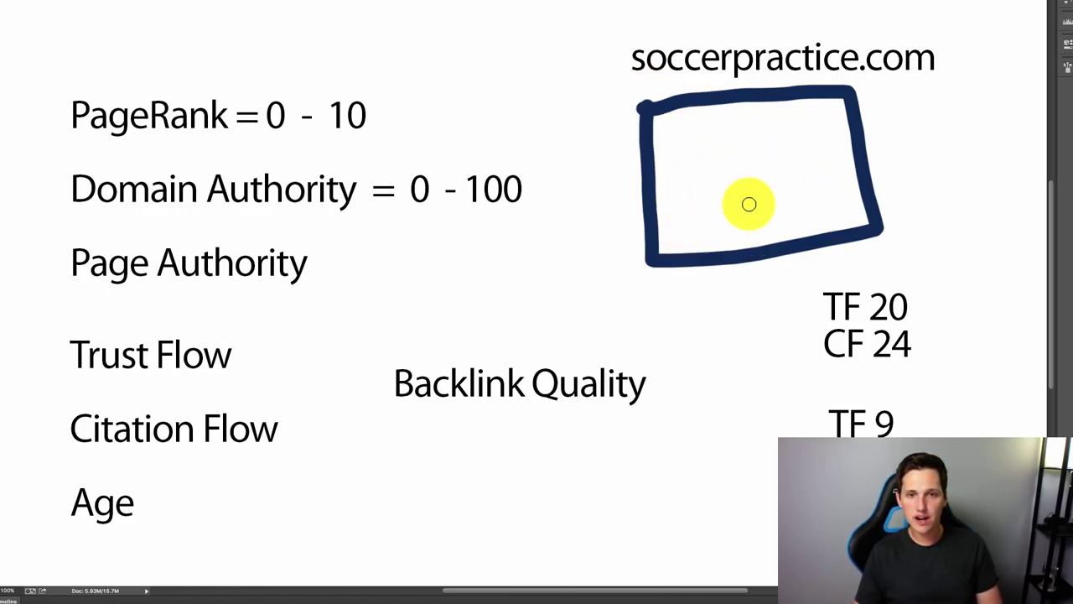
Brush a short link line inside the page outline plus arrows pointing at the line and soccerpractice.com, and erase all three marks.
left_click_drag(784, 225, 857, 215)
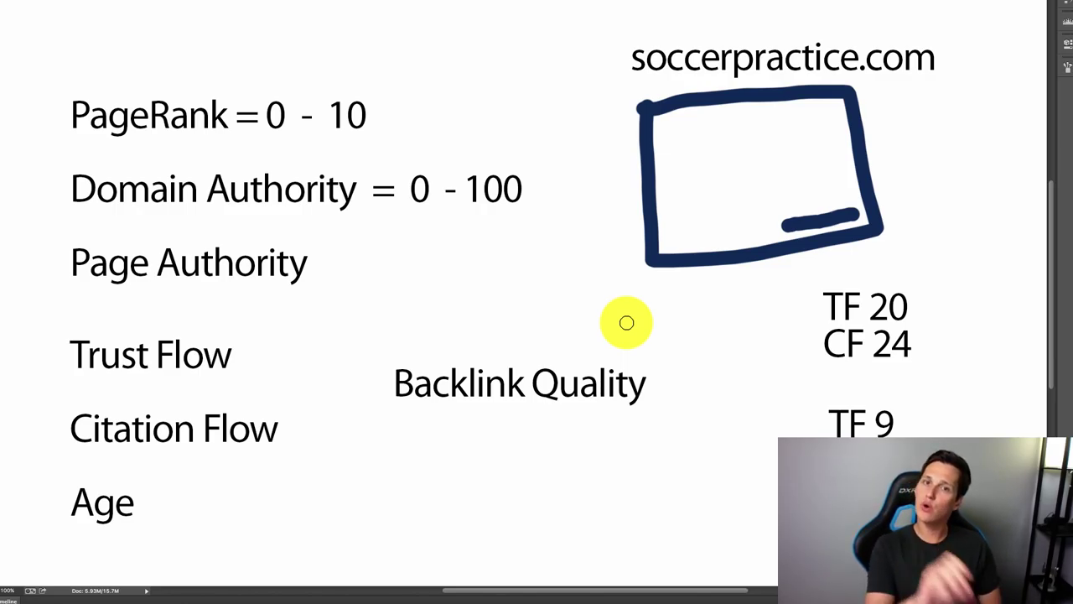
mouse_move(607, 74)
left_mouse_down()
mouse_move(587, 36)
mouse_move(589, 71)
left_mouse_up()
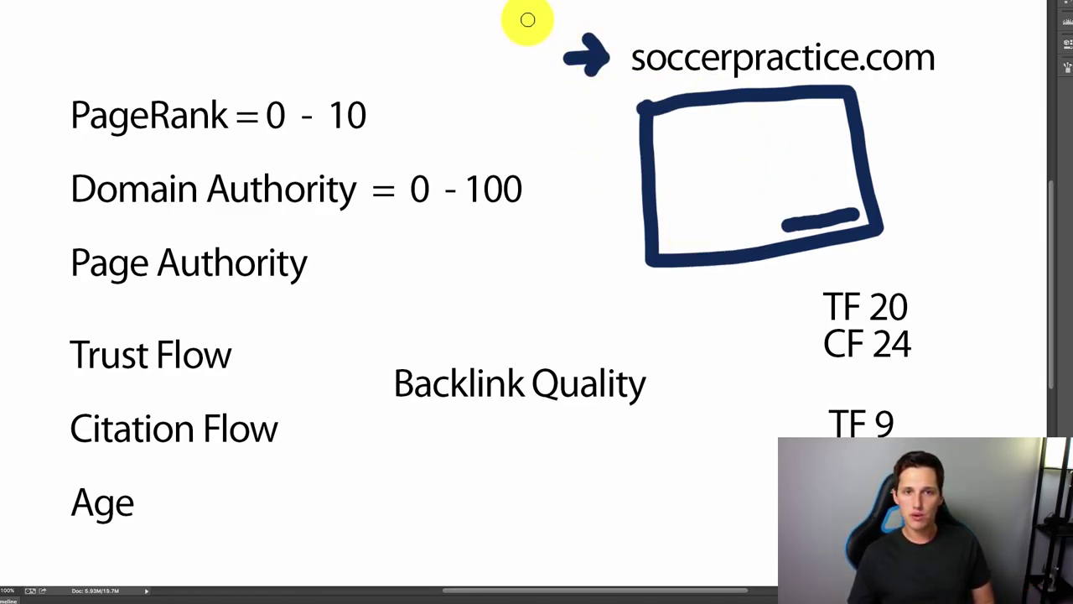
mouse_move(947, 188)
left_mouse_down()
mouse_move(910, 174)
mouse_move(931, 225)
left_mouse_up()
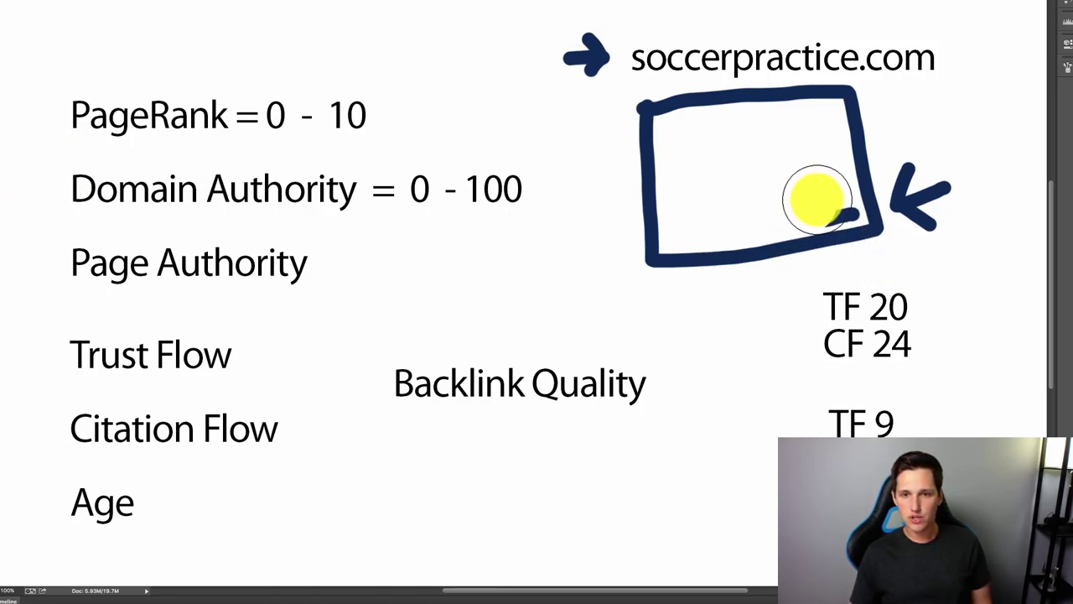
mouse_move(818, 198)
left_mouse_down()
mouse_move(900, 173)
mouse_move(931, 201)
left_mouse_up()
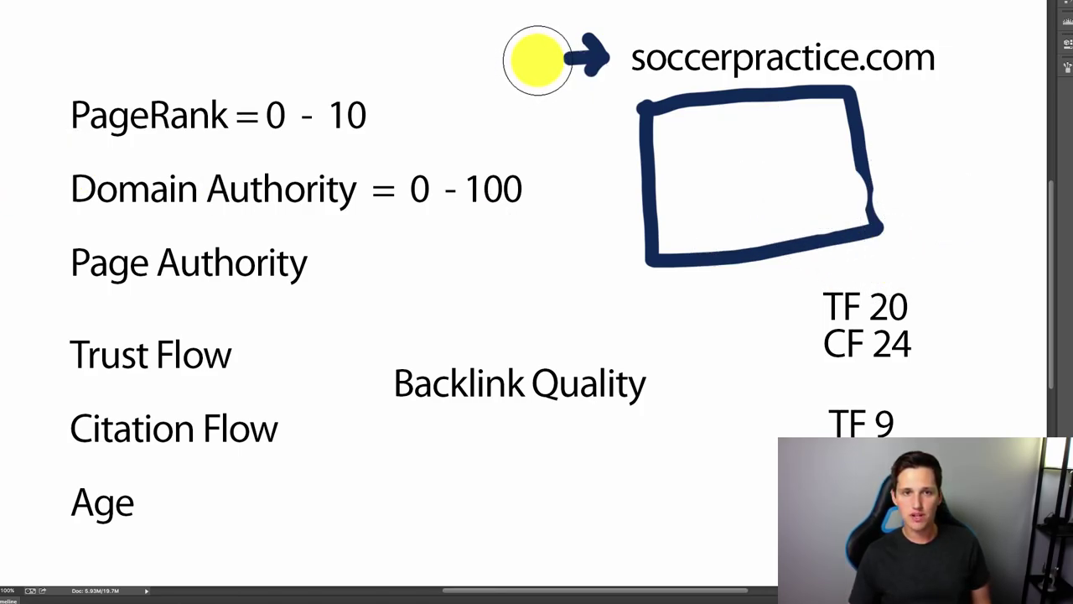
left_click_drag(536, 59, 492, 137)
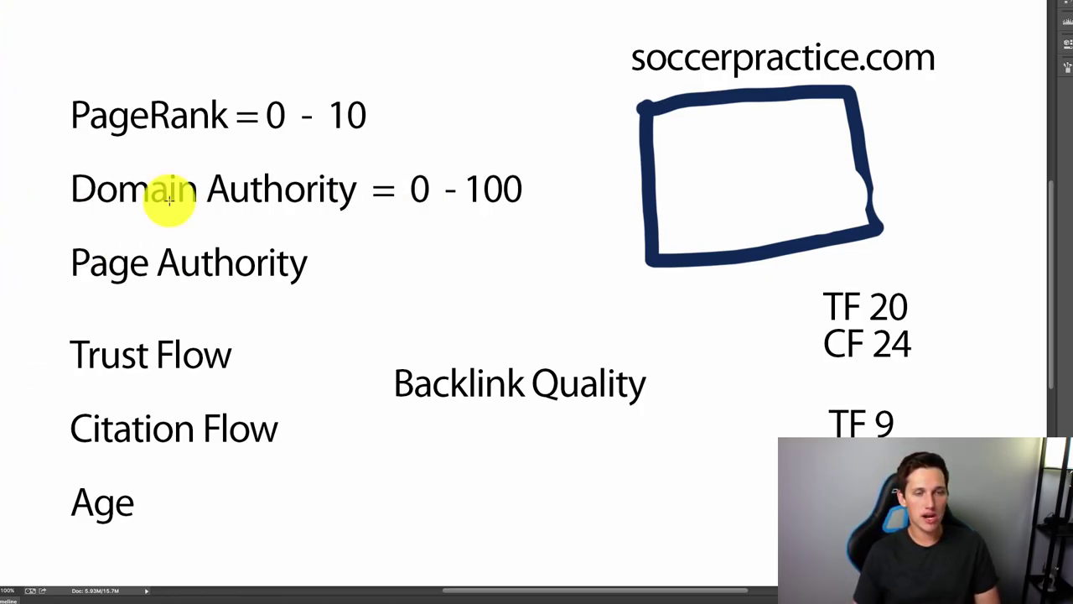
Switch from Photoshop to the browser and show the expiring domains list on DomCop.
key("ctrl+Up")
left_click(813, 310)
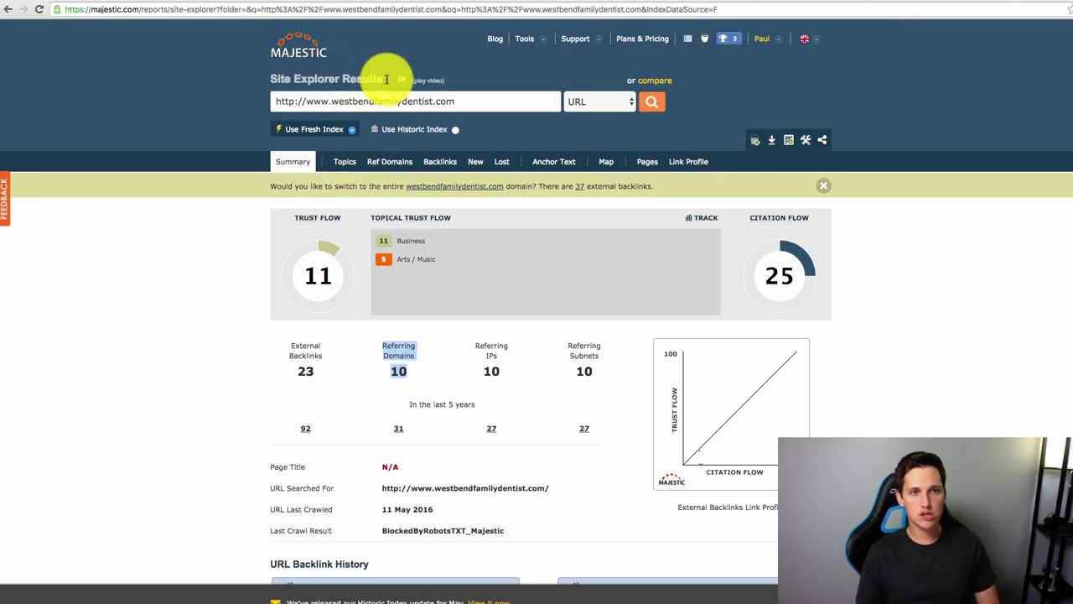
left_click(300, 3)
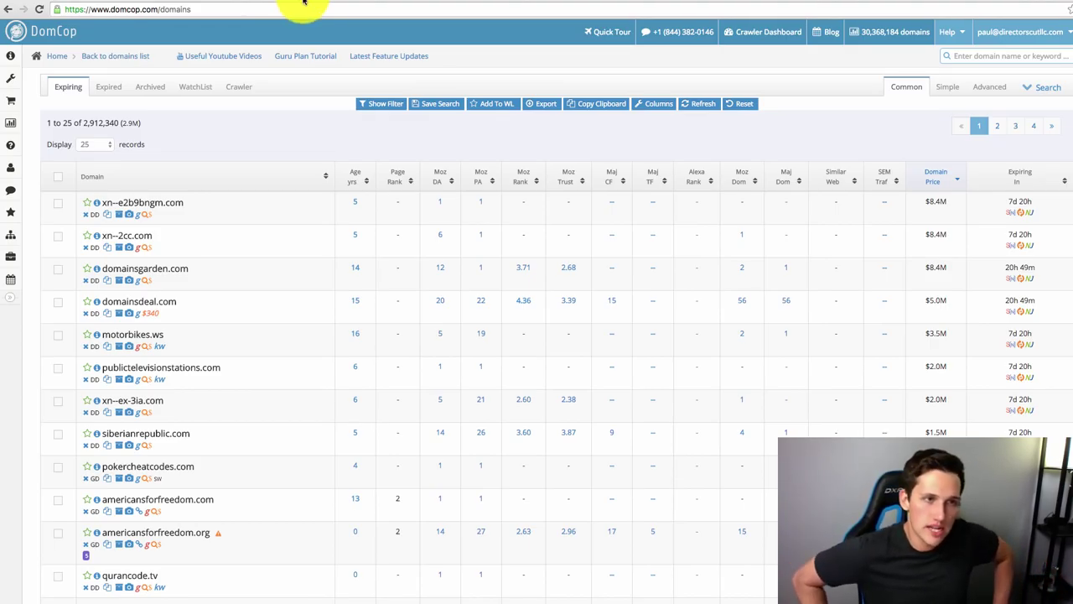
Examine the Featured Domains and Most Active listings on GoDaddy Auctions, and bring up the RegisterCompass home page.
left_click(287, 3)
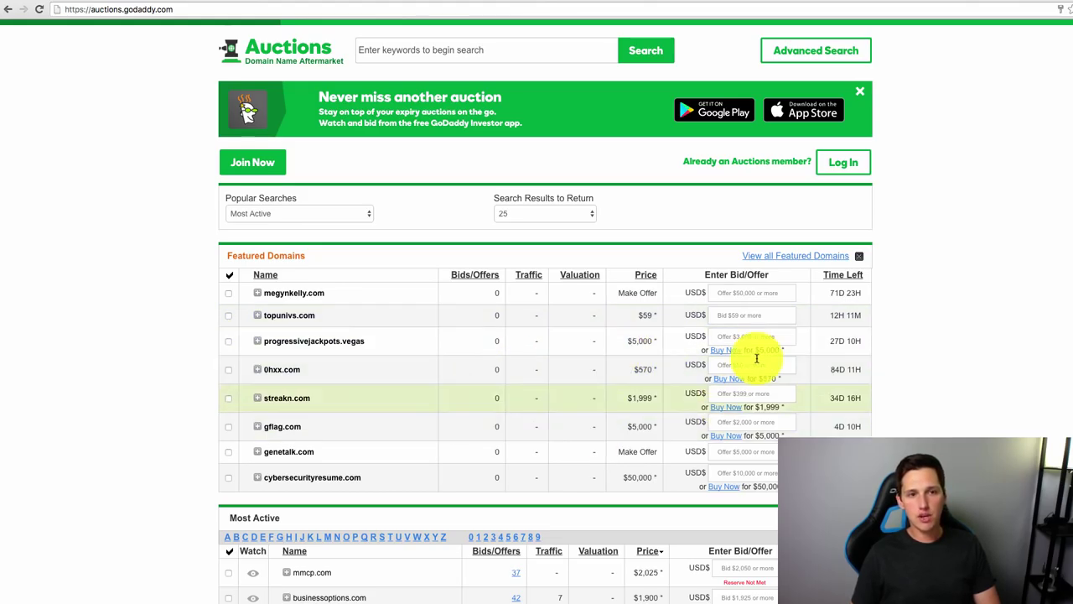
scroll(246, 367, "down", 5)
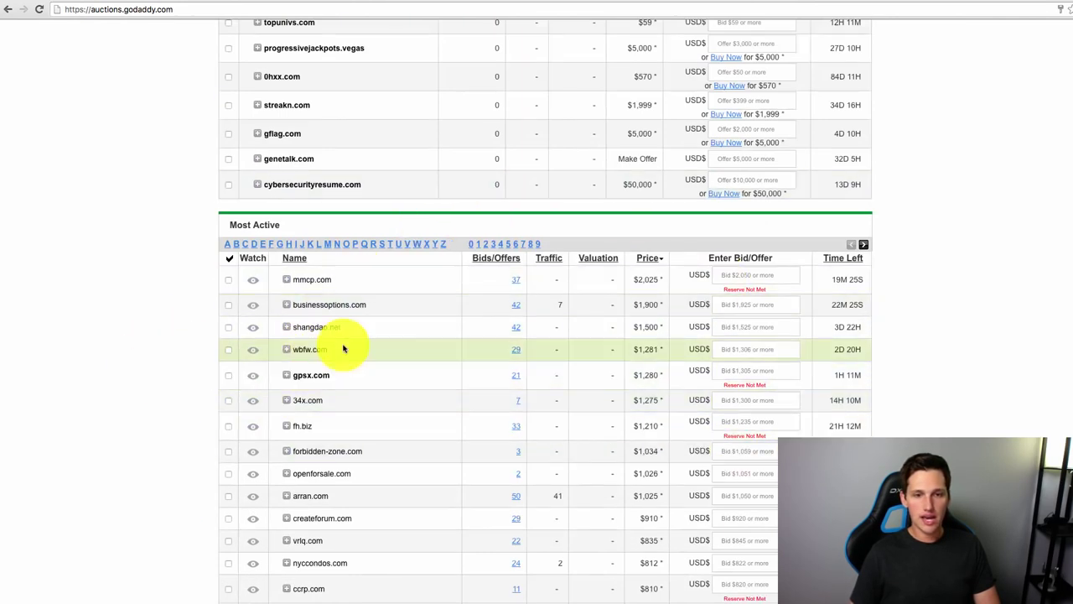
scroll(652, 427, "up", 6)
scroll(828, 431, "down", 10)
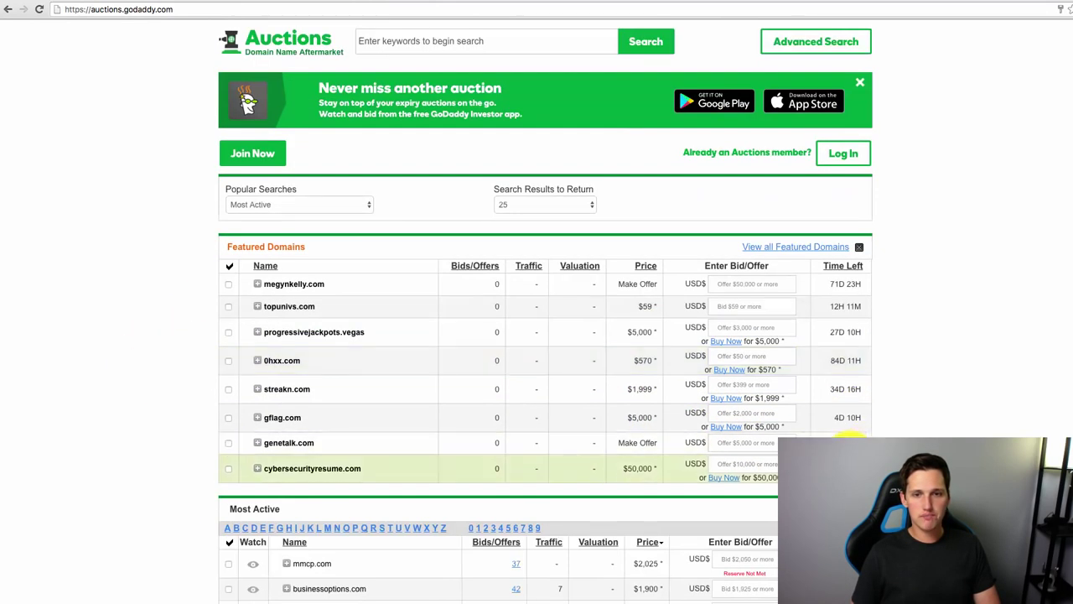
scroll(952, 436, "down", 3)
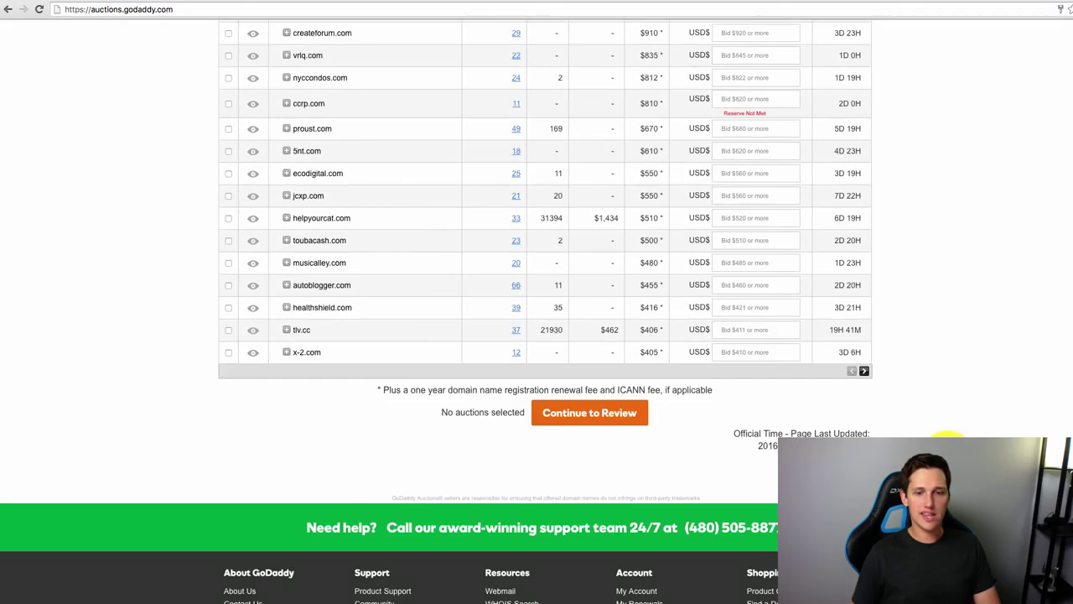
scroll(952, 436, "up", 11)
scroll(951, 436, "down", 3)
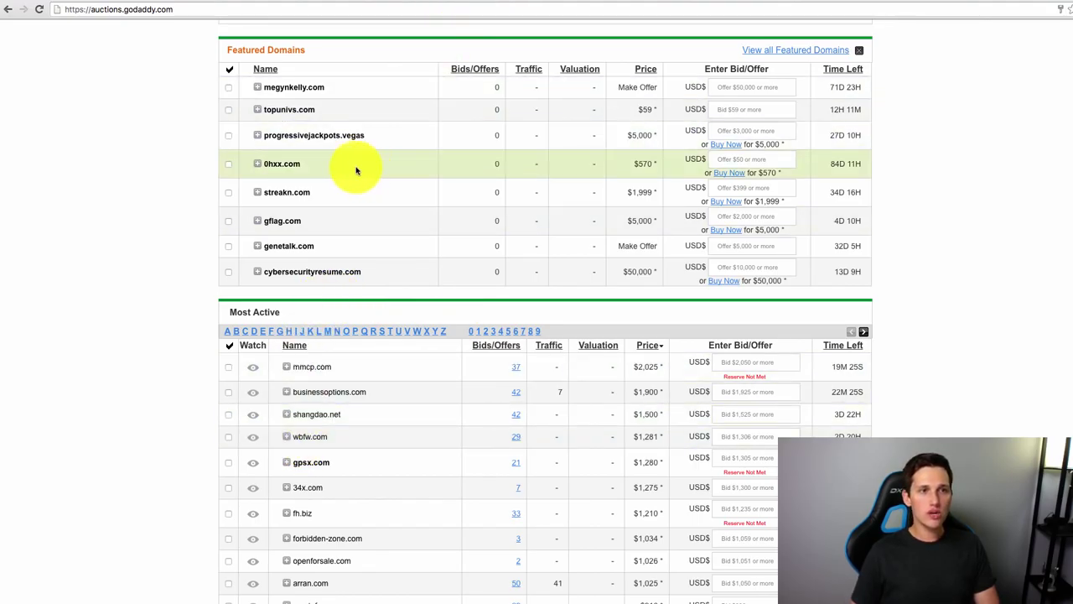
left_click(647, 5)
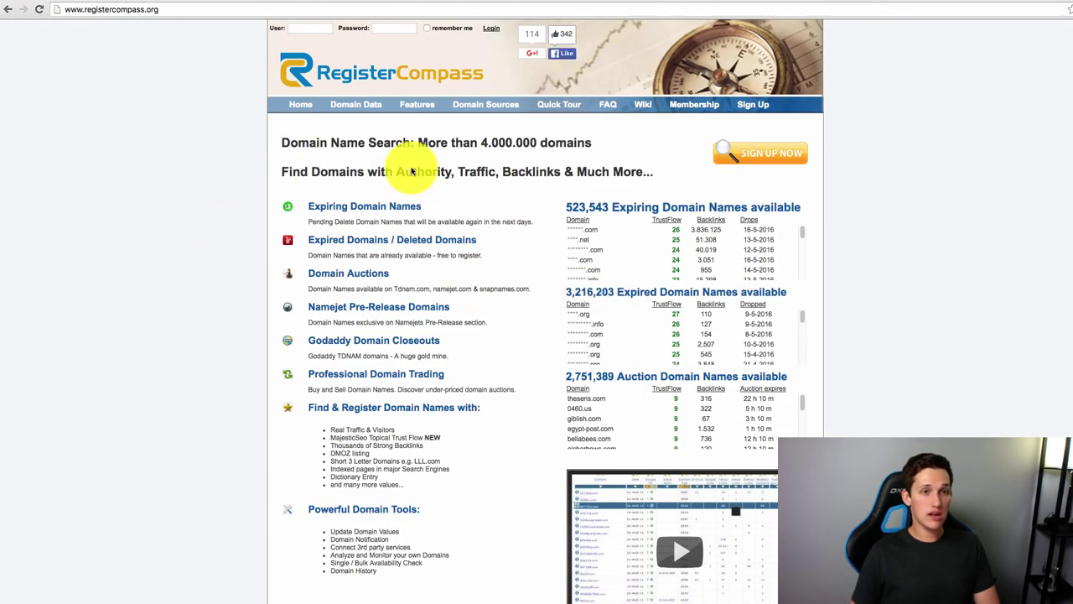
Return to DomCop, sort the expiring domains by Moz DA from highest to lowest, and highlight the price of animextoon.com.
left_click(285, 4)
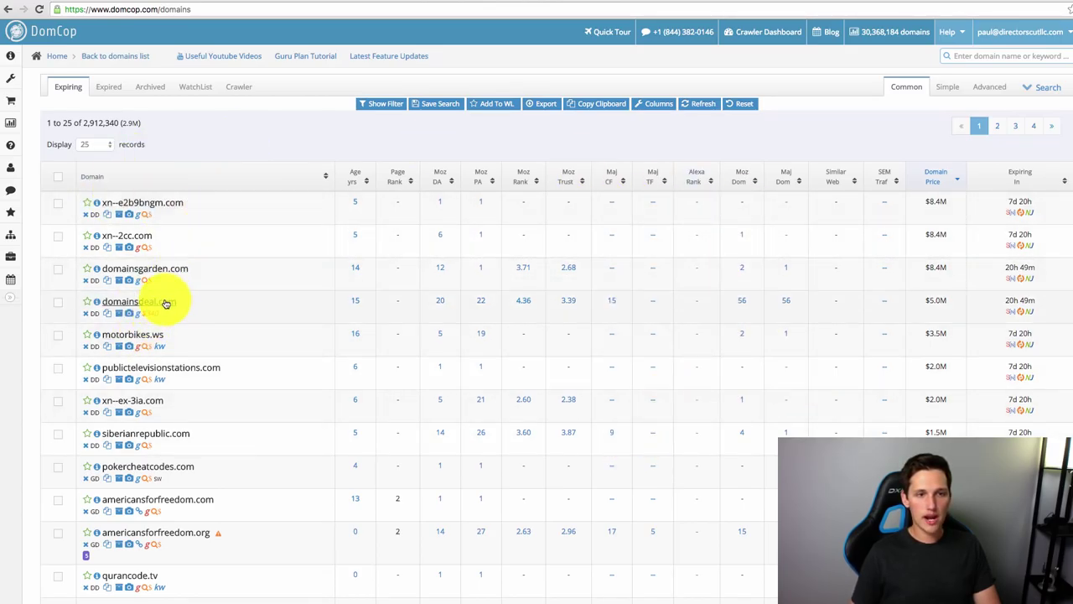
left_click_drag(192, 304, 109, 304)
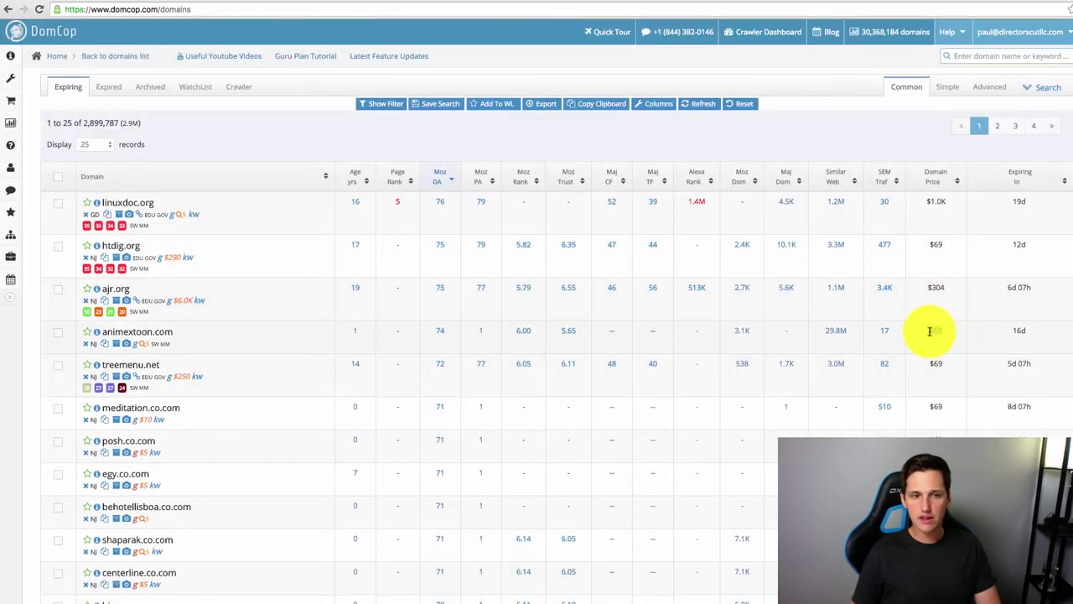
double_click(931, 332)
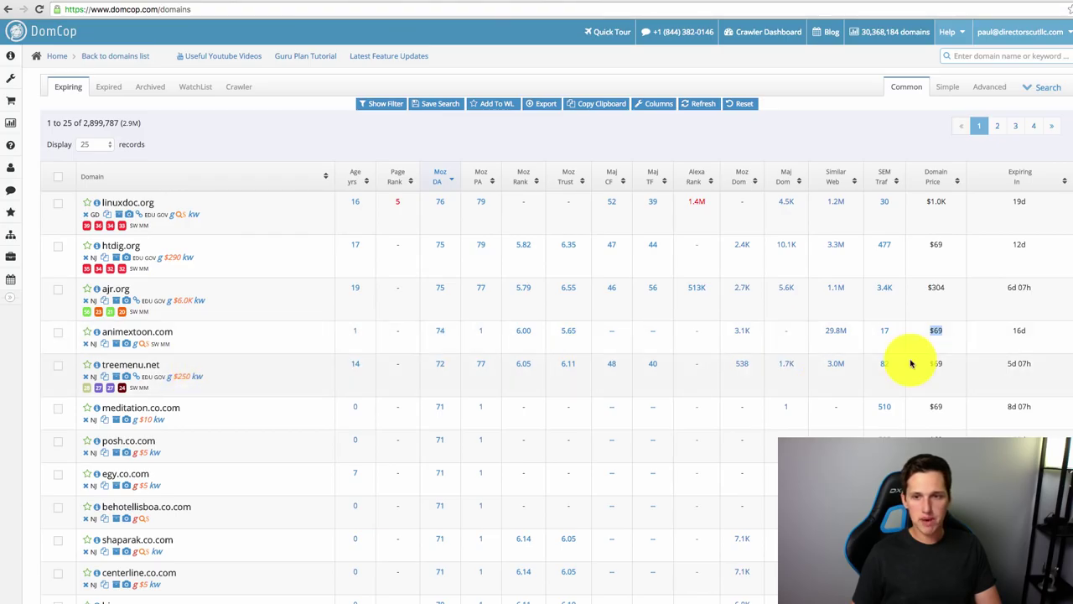
Copy the domain treemenu.net from the DomCop list and look up its saved history in the Wayback Machine.
left_click_drag(180, 365, 96, 363)
key("ctrl+c")
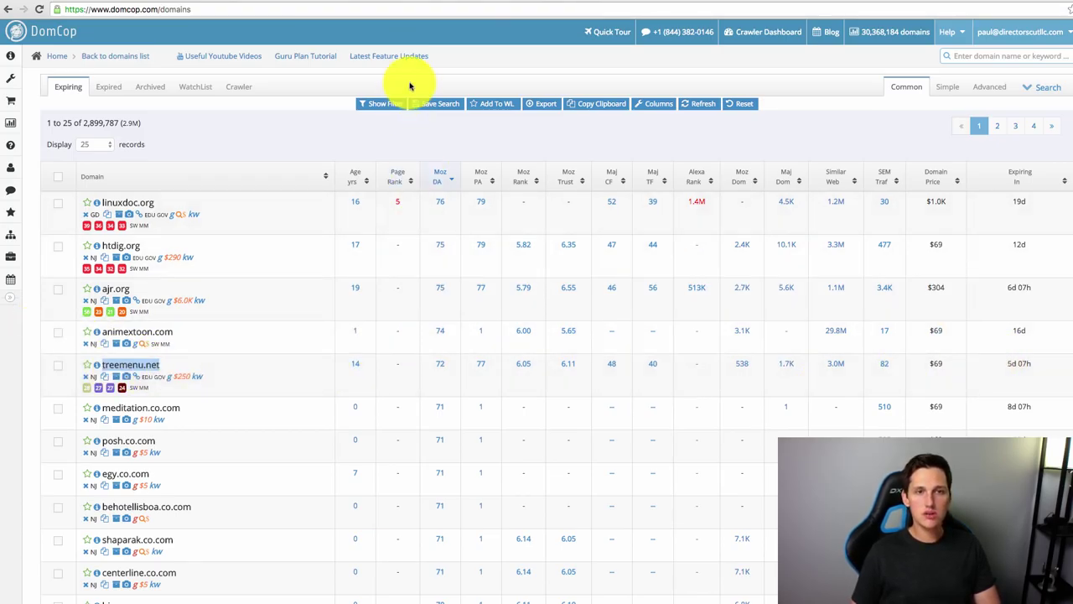
mouse_move(133, 366)
left_mouse_down()
mouse_move(135, 377)
mouse_move(132, 361)
left_mouse_up()
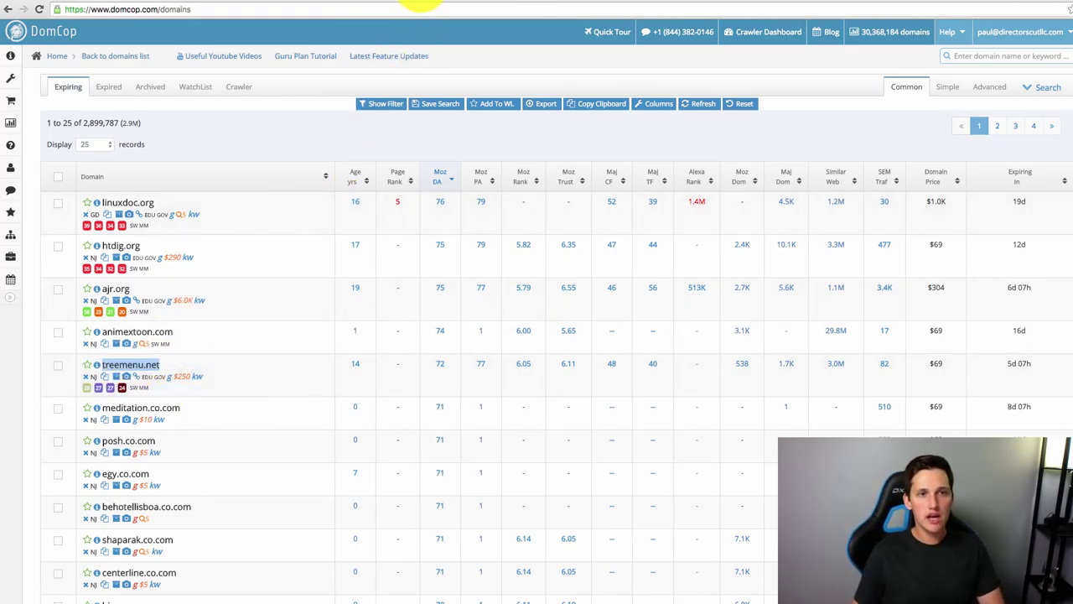
left_click(419, 4)
left_click(527, 89)
key("ctrl+v")
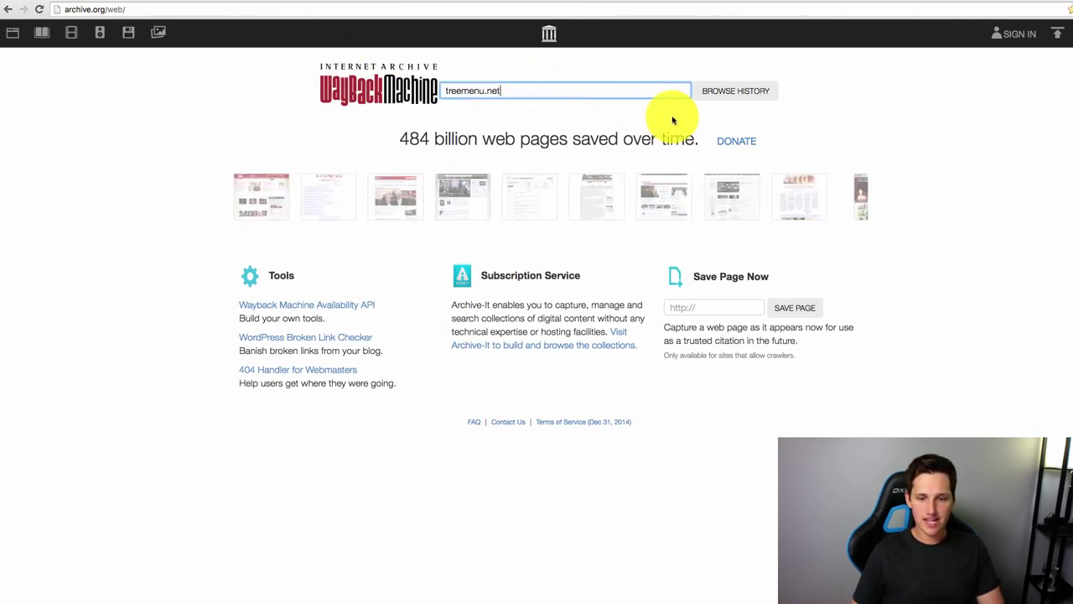
key("Return")
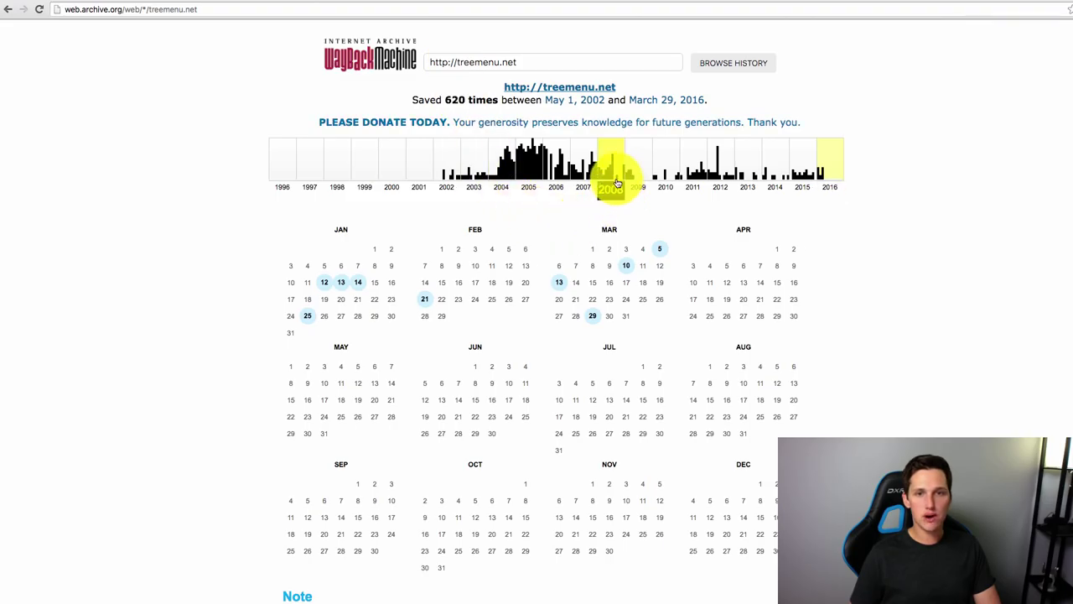
Open the February 24, 2005 capture of treemenu.net and examine the archived page's content.
left_click(523, 166)
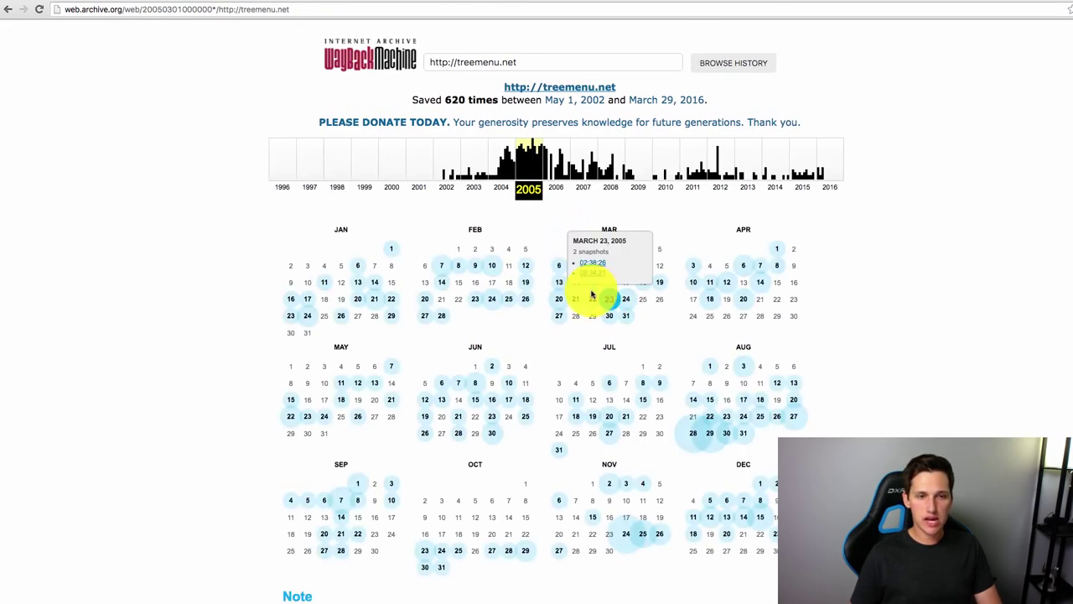
left_click(493, 302)
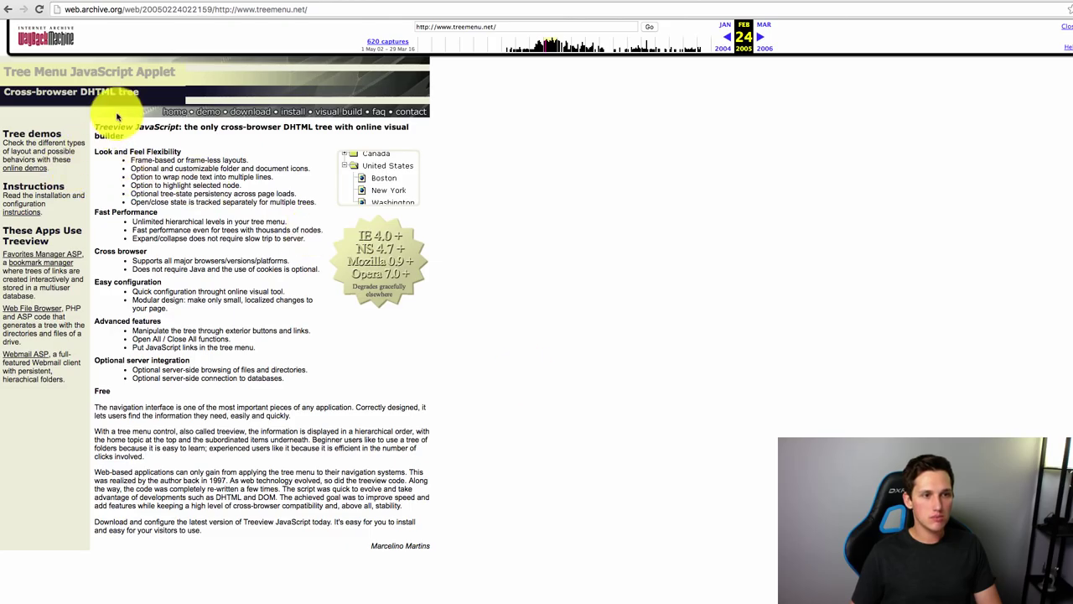
mouse_move(192, 126)
left_mouse_down()
mouse_move(412, 125)
mouse_move(176, 140)
left_mouse_up()
left_click(224, 174)
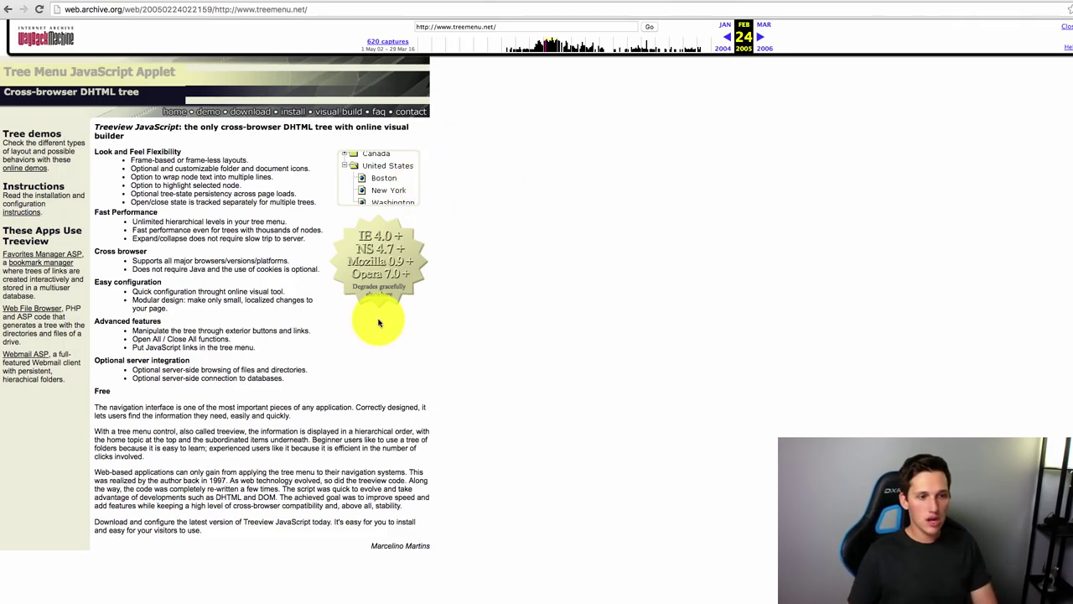
left_click_drag(239, 530, 179, 215)
left_click(180, 216)
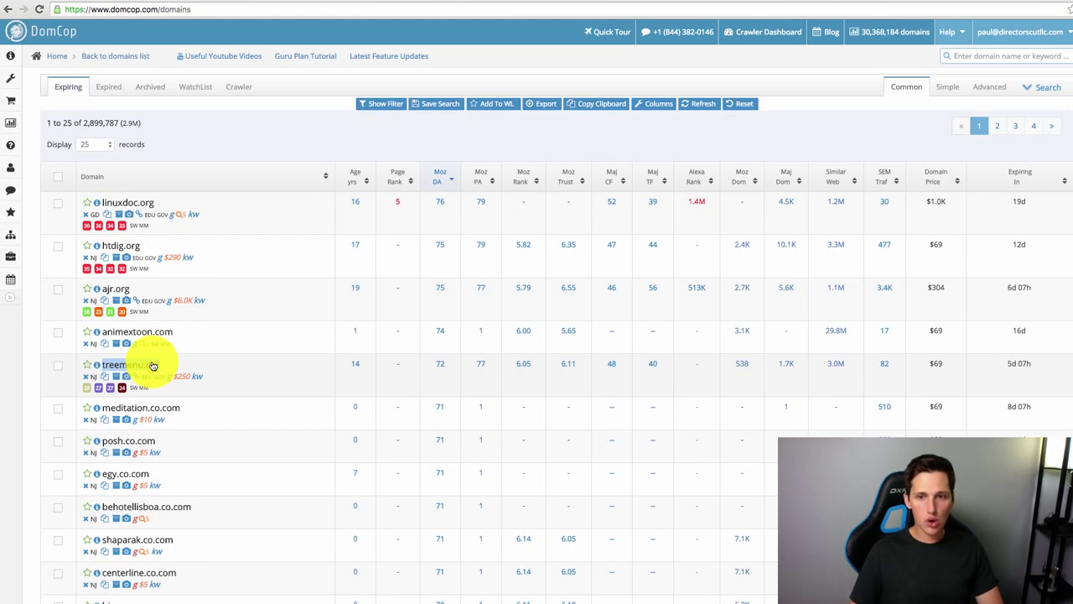
Highlight treemenu.net and its domain price in the DomCop expiring domains list for review.
left_click_drag(139, 364, 82, 373)
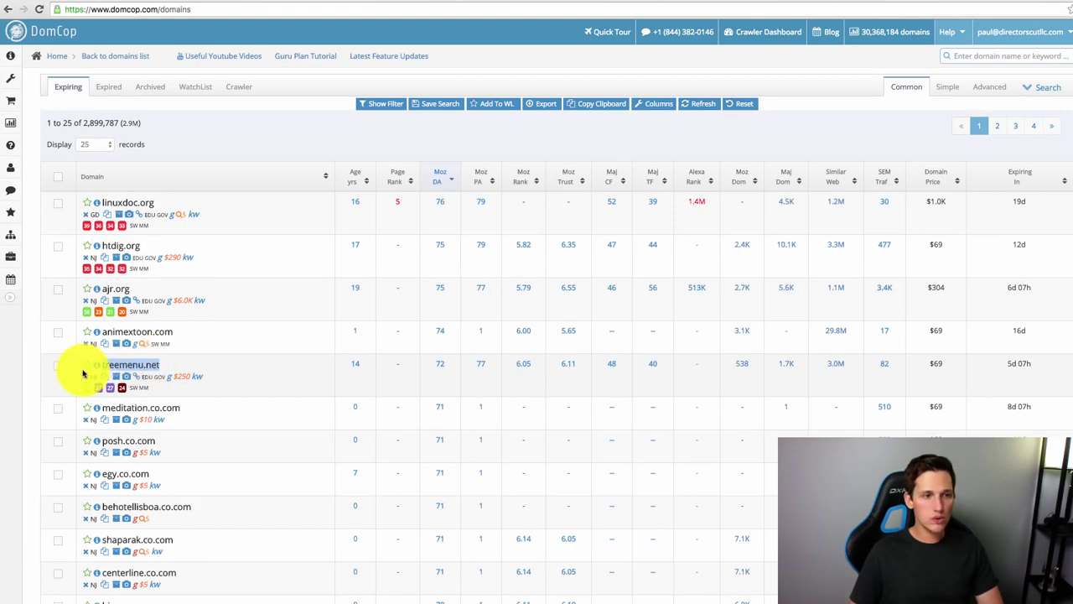
left_click(937, 362)
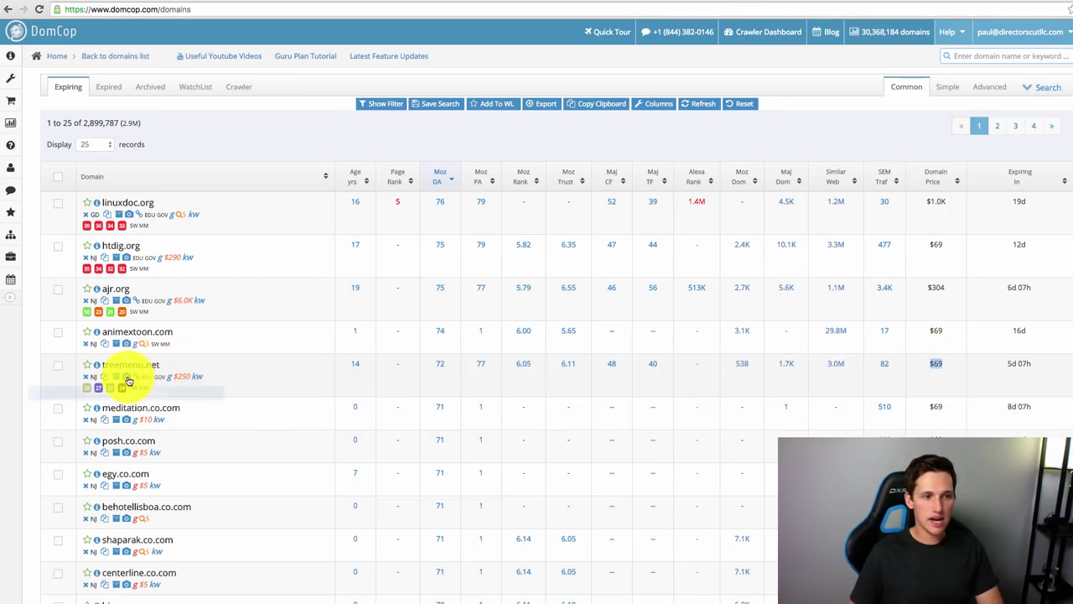